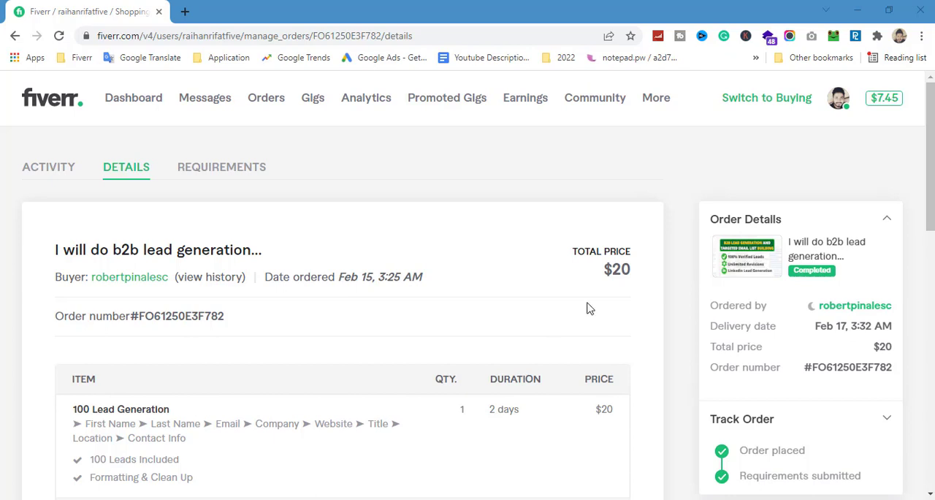
Step: Open the order's requirements and review the buyer's target e-commerce niches, location and lead criteria
left_click(244, 168)
scroll(421, 269, "down", 2)
scroll(487, 299, "down", 1)
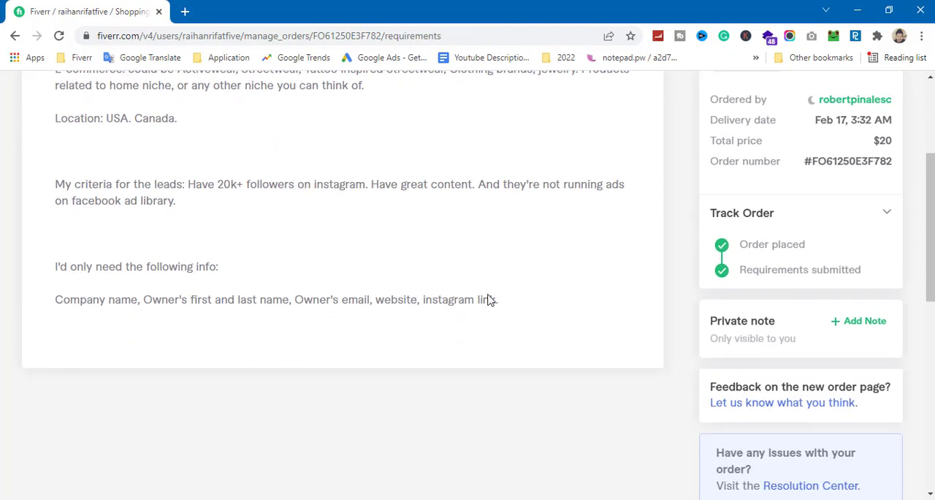
scroll(488, 299, "up", 1)
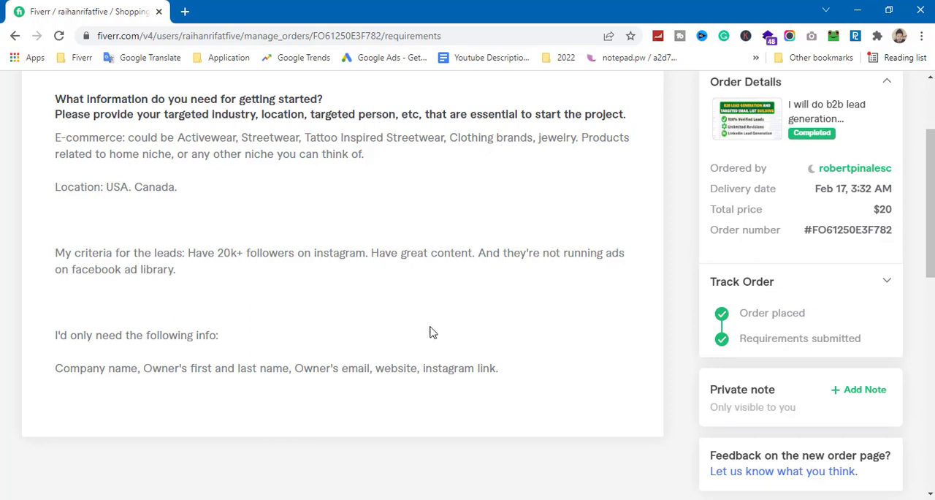
scroll(436, 335, "up", 1)
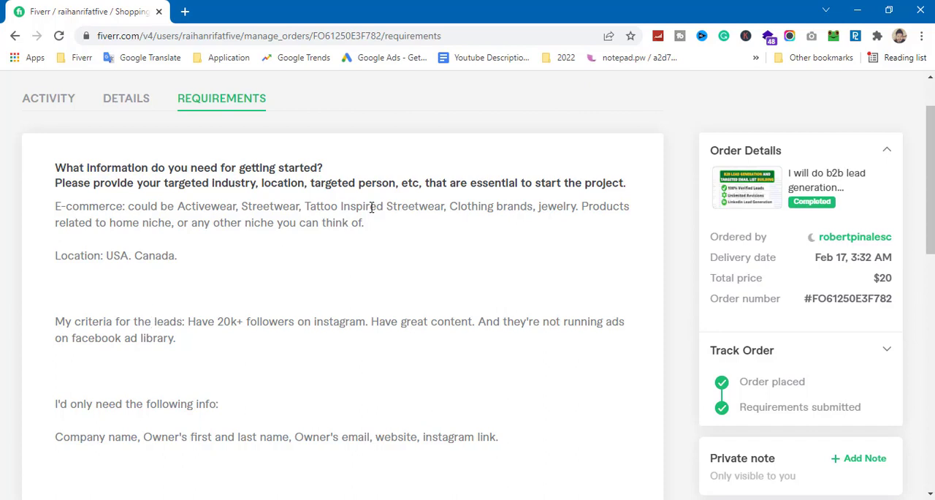
left_click_drag(364, 224, 126, 208)
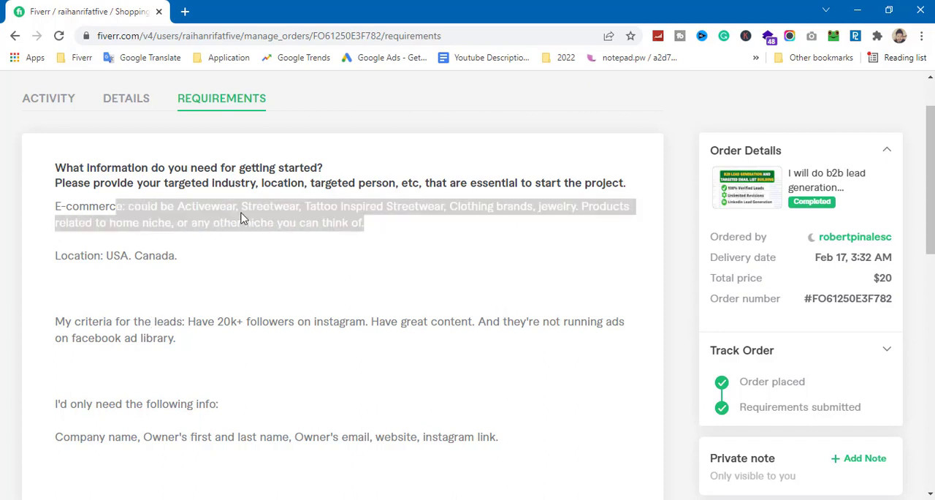
left_click(260, 247)
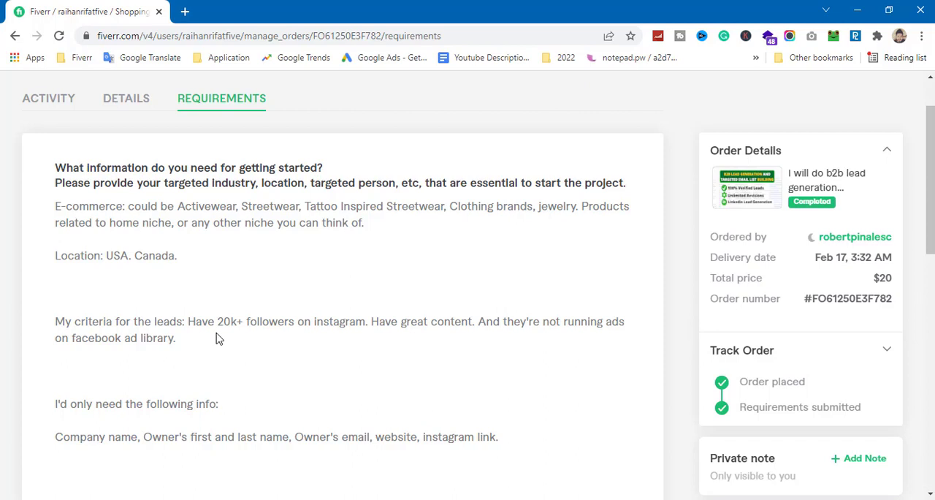
left_click_drag(401, 224, 275, 224)
left_click(287, 291)
Step: Review which company and owner details the buyer requests for each lead in the order requirements
scroll(271, 356, "down", 1)
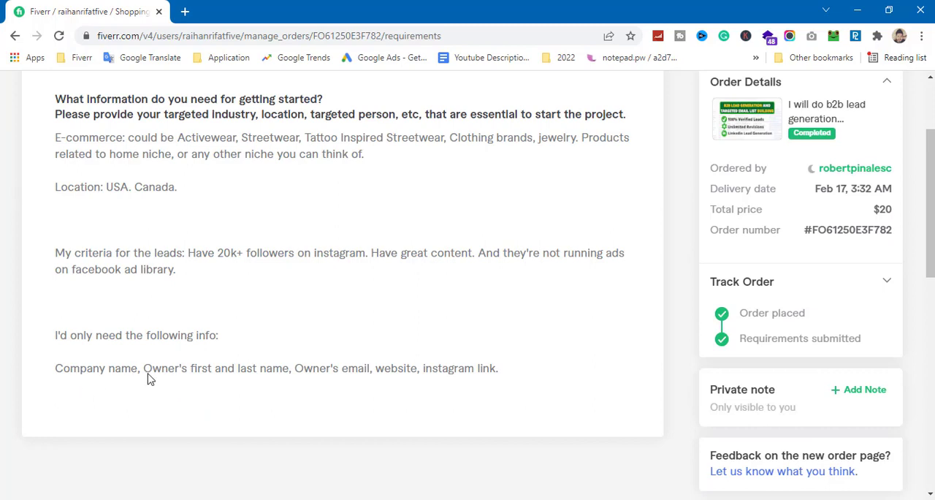
left_click_drag(144, 368, 291, 371)
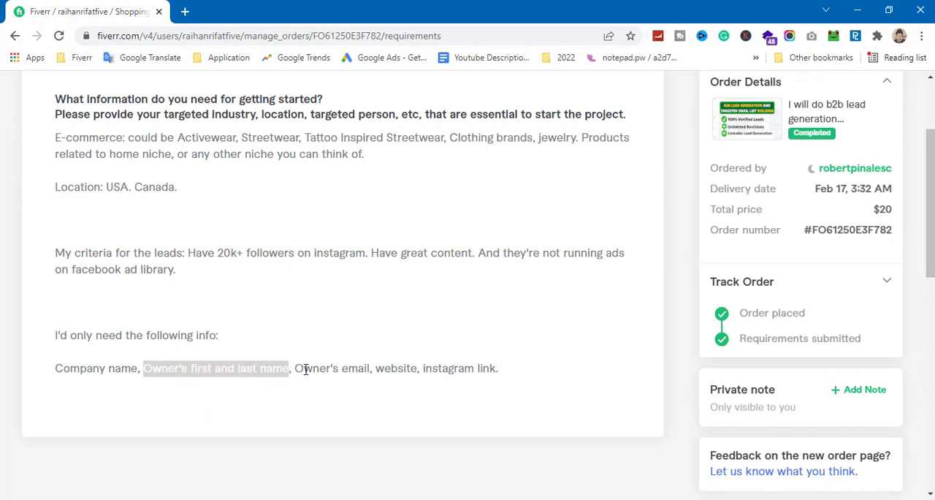
left_click(322, 369)
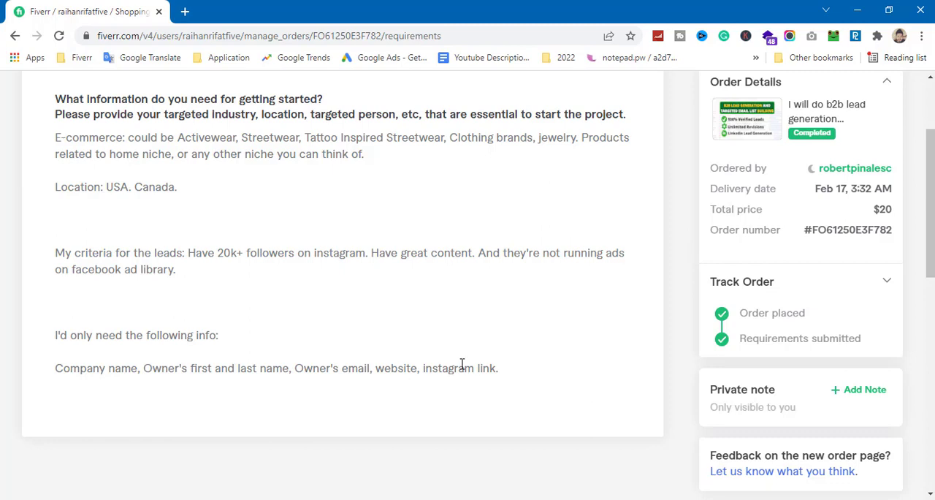
scroll(347, 381, "up", 1)
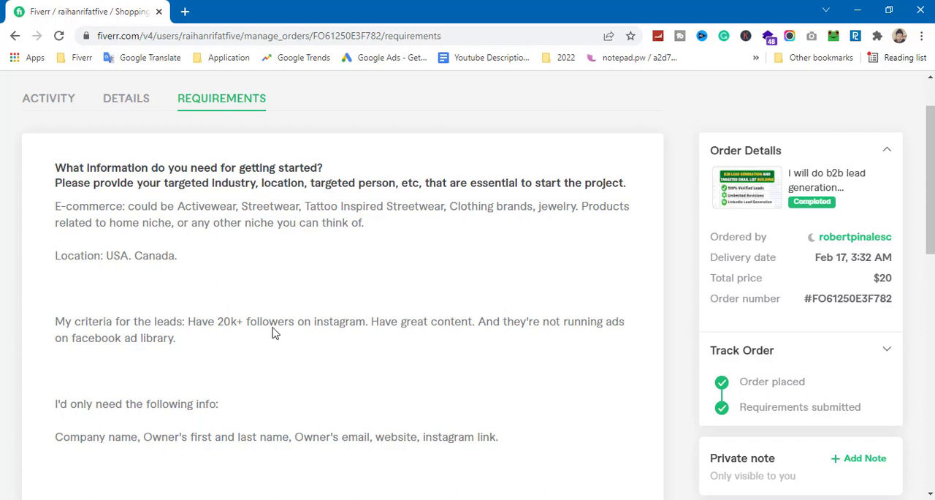
left_click_drag(131, 437, 313, 442)
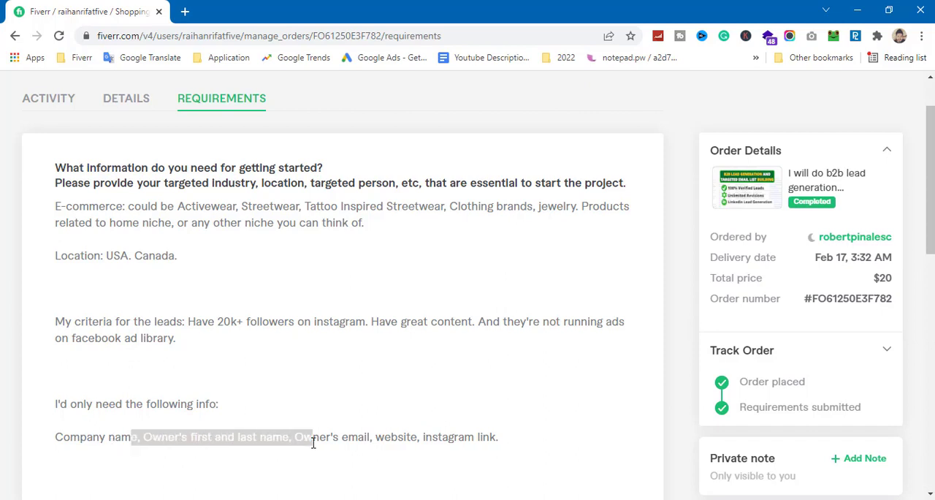
left_click(260, 365)
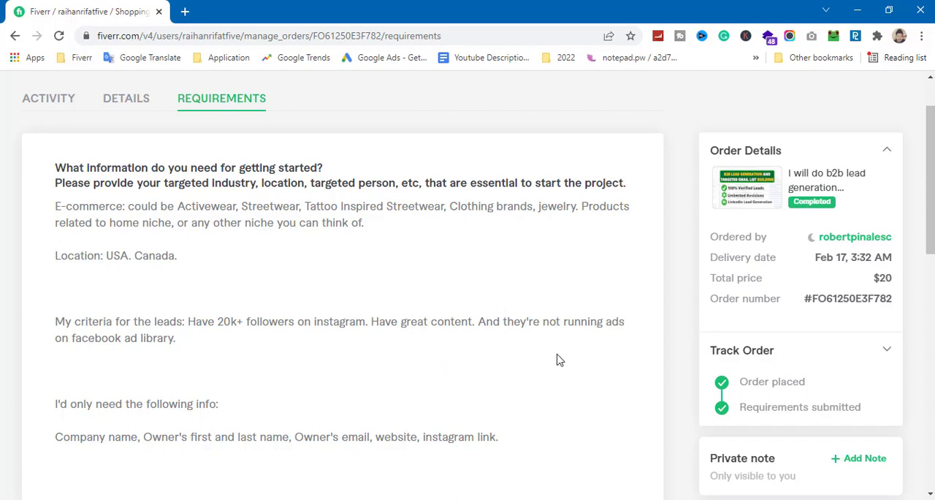
scroll(488, 336, "down", 1)
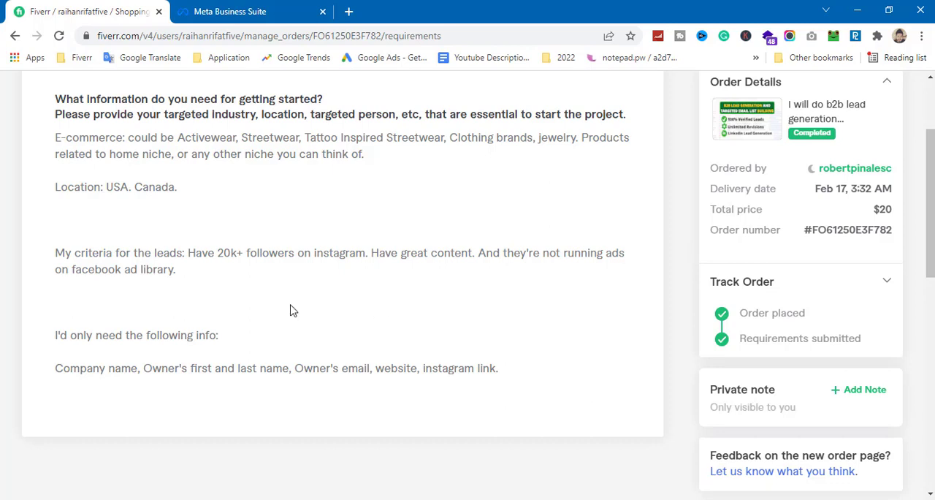
scroll(617, 298, "up", 2)
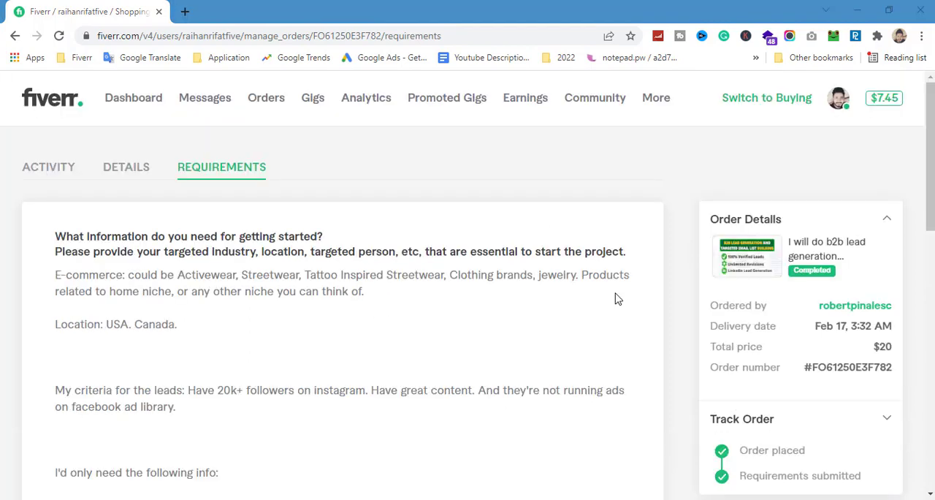
Step: Open the order's activity history and skim the messages and delivered files
left_click(120, 172)
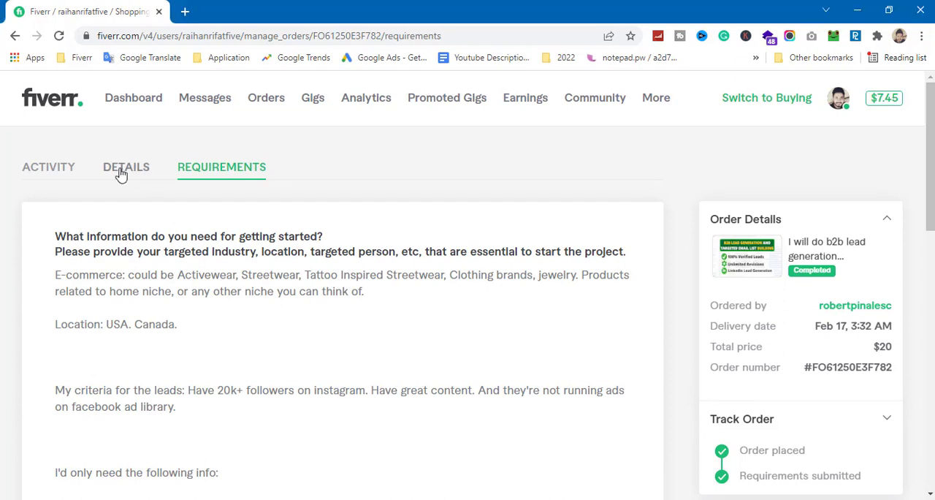
left_click(60, 176)
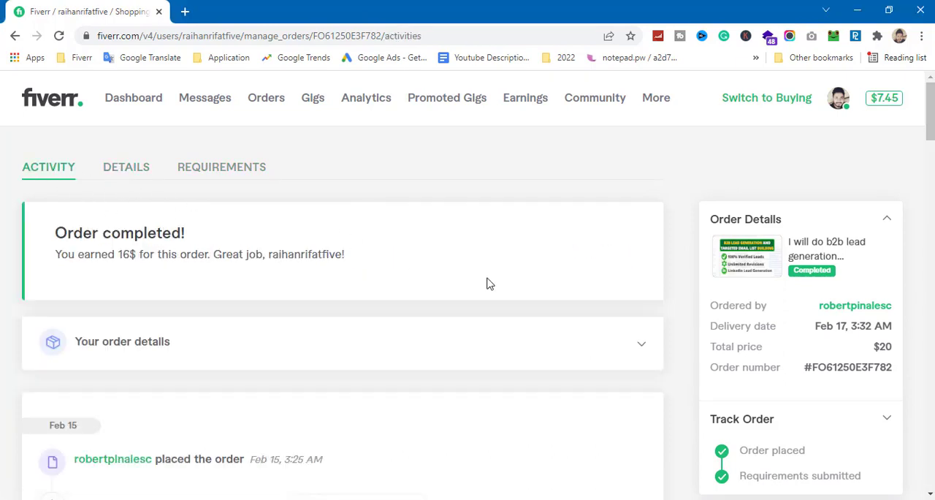
scroll(499, 287, "down", 3)
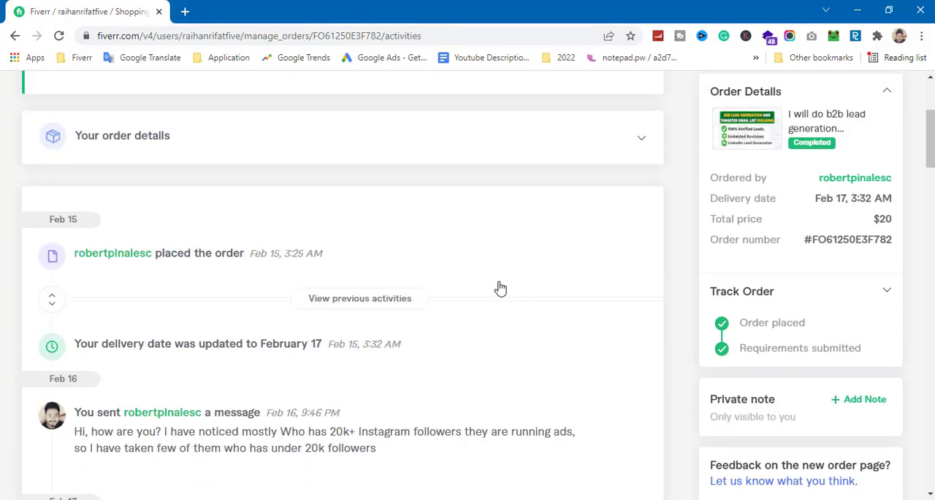
scroll(499, 287, "down", 2)
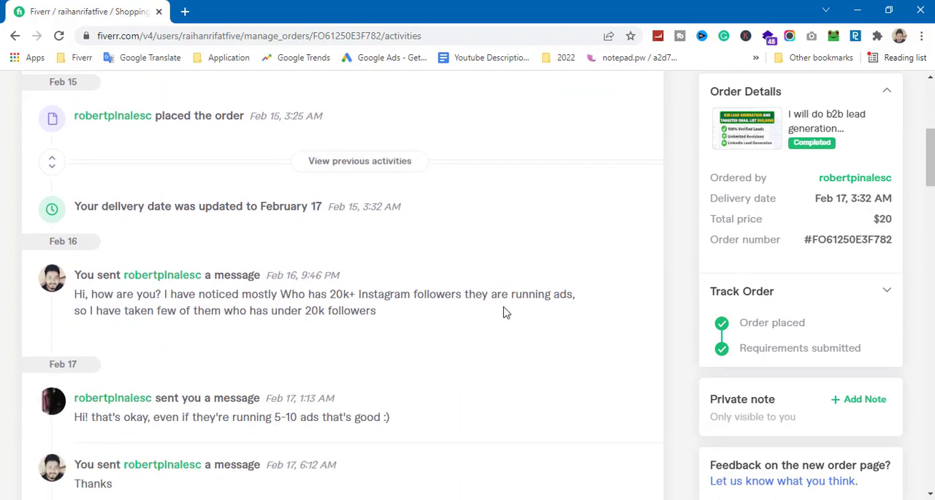
scroll(465, 317, "down", 2)
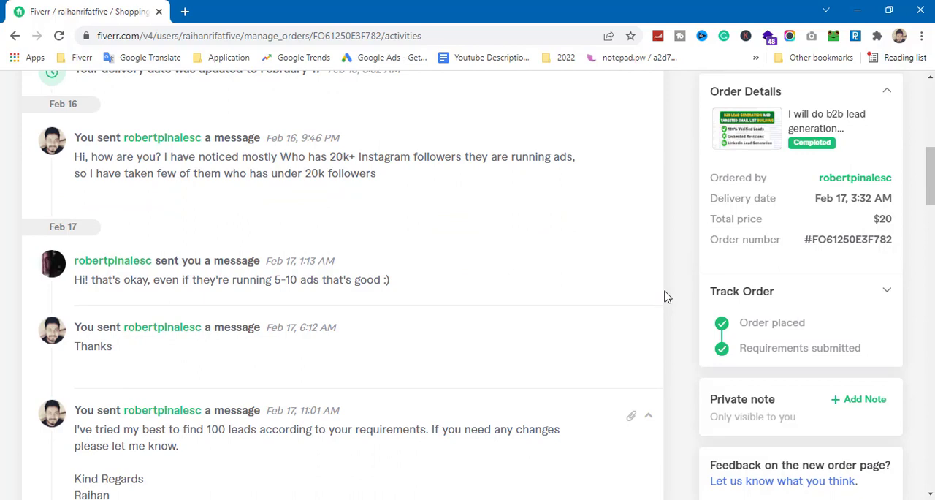
scroll(665, 296, "down", 12)
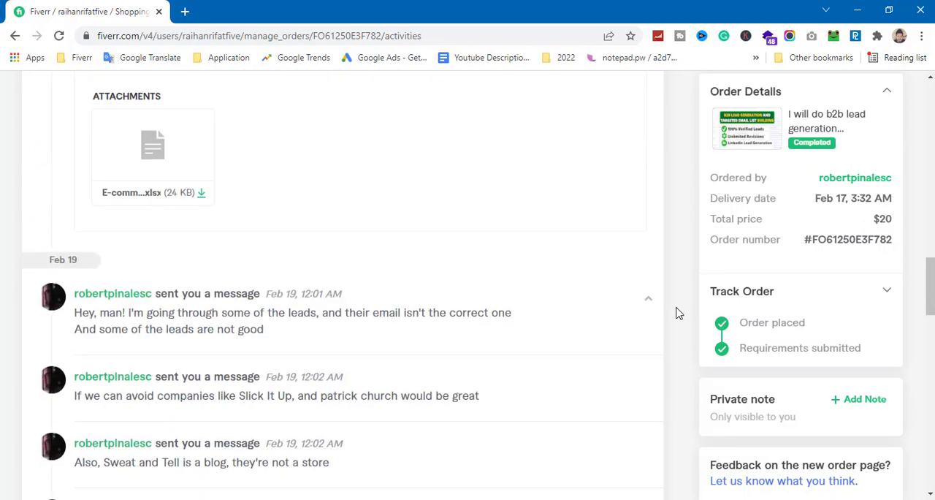
scroll(672, 309, "down", 9)
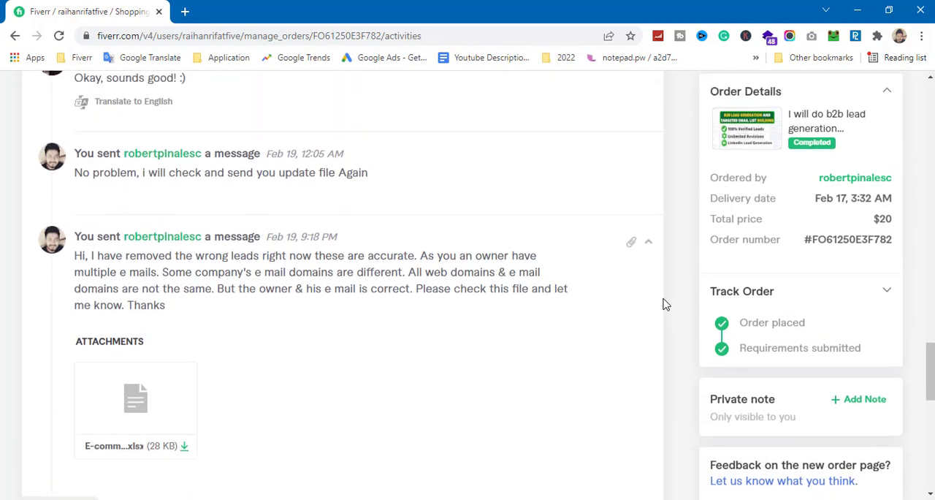
scroll(665, 304, "up", 20)
Step: Read the February 16 and 17 messages about Instagram followers and running ads, up to the first delivery
scroll(673, 341, "down", 3)
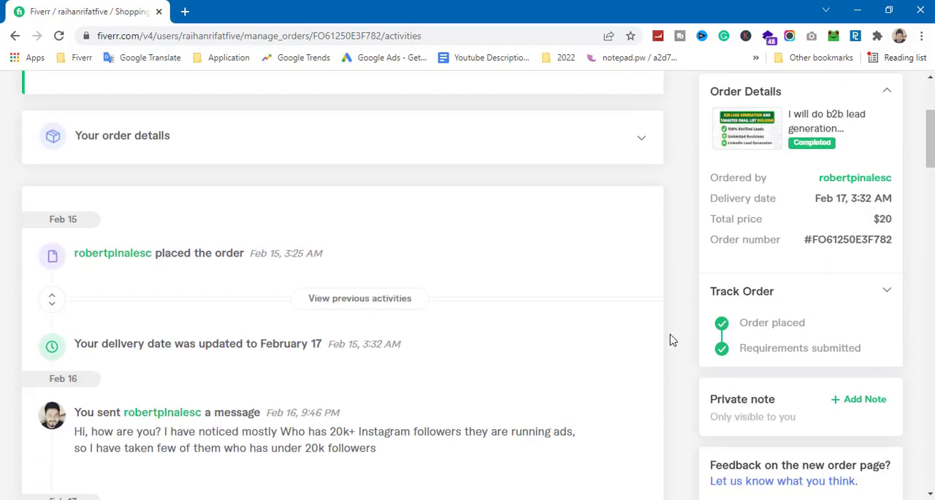
scroll(670, 339, "down", 3)
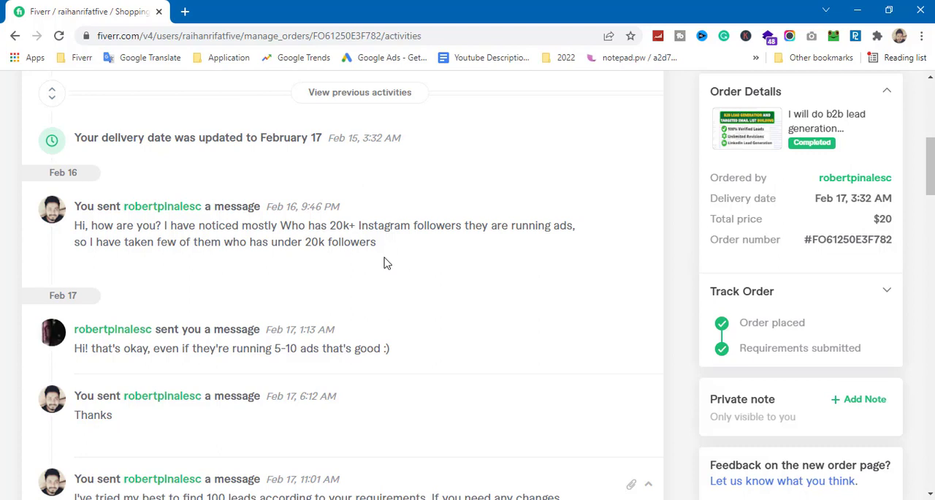
scroll(387, 263, "up", 3)
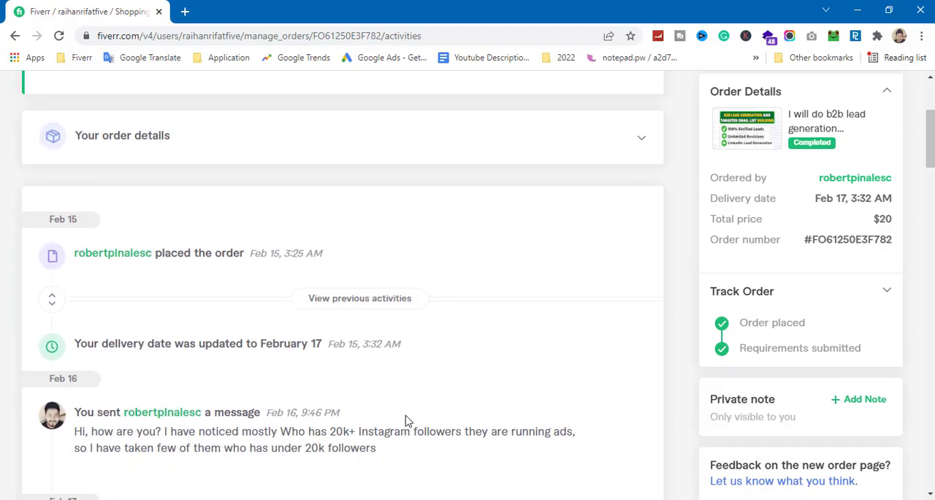
scroll(408, 422, "down", 2)
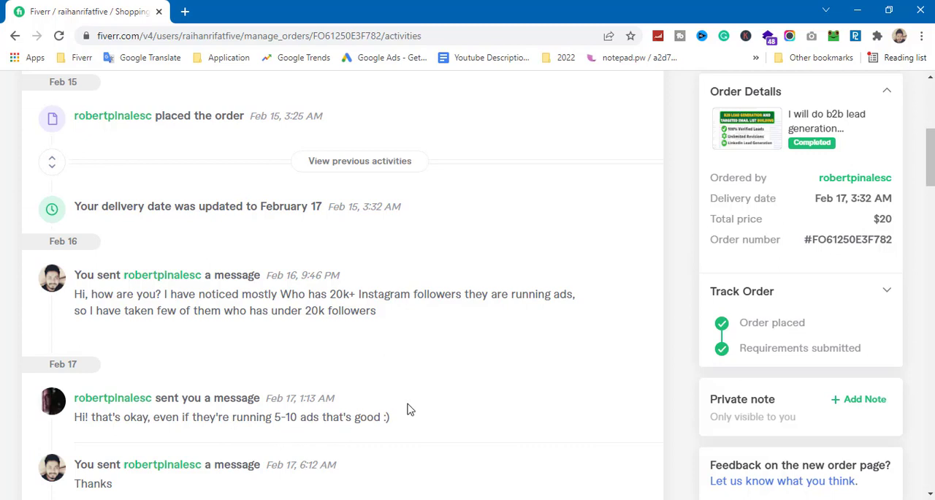
scroll(410, 408, "down", 1)
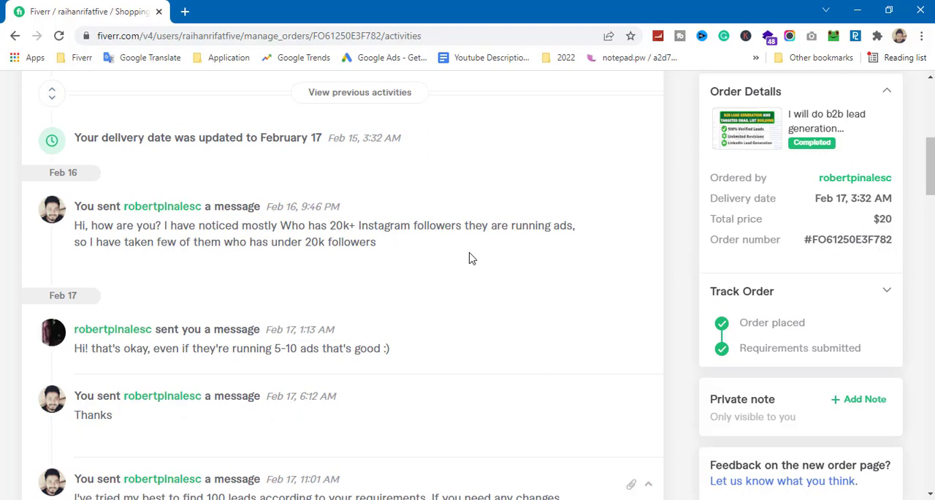
scroll(456, 314, "down", 3)
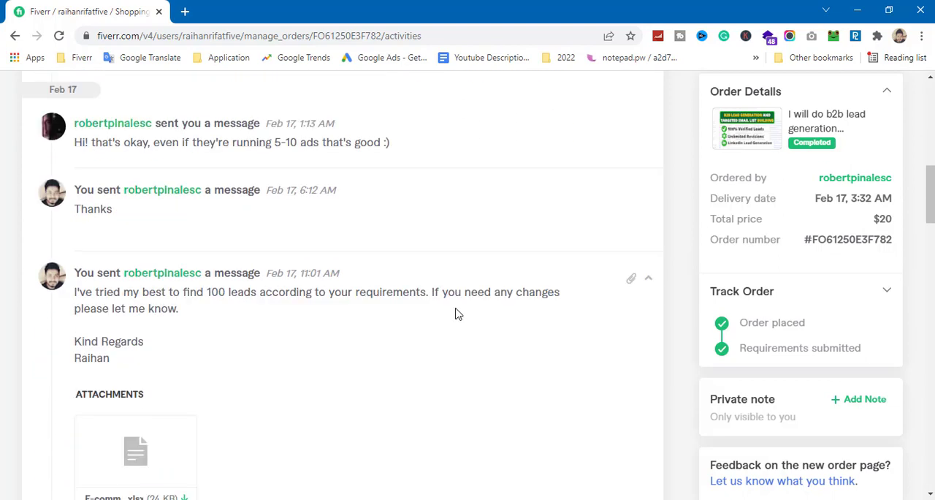
scroll(457, 314, "down", 2)
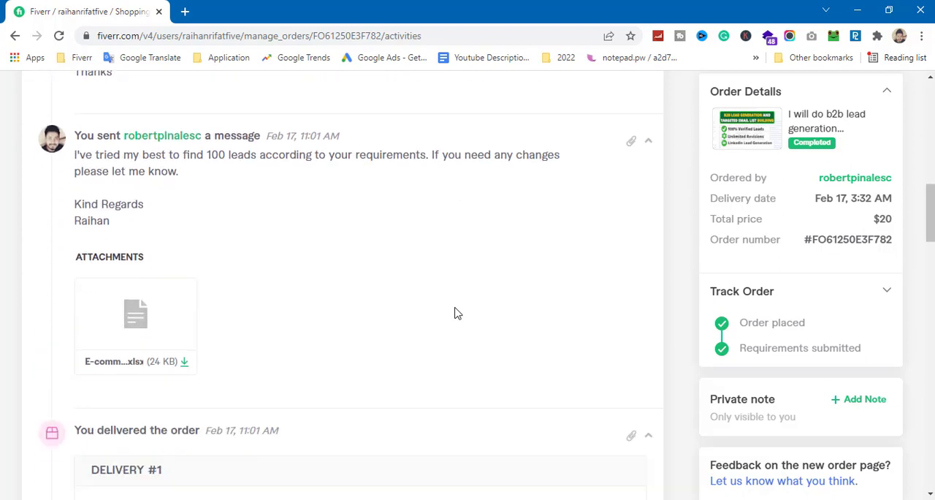
Step: Read the buyer's February 19 feedback on incorrect emails and unsuitable leads, including the replies
scroll(457, 313, "down", 10)
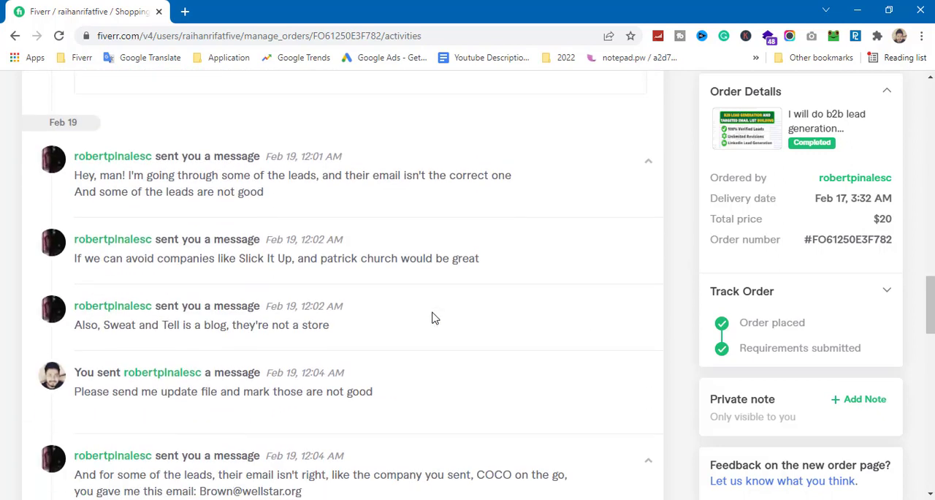
scroll(432, 317, "down", 1)
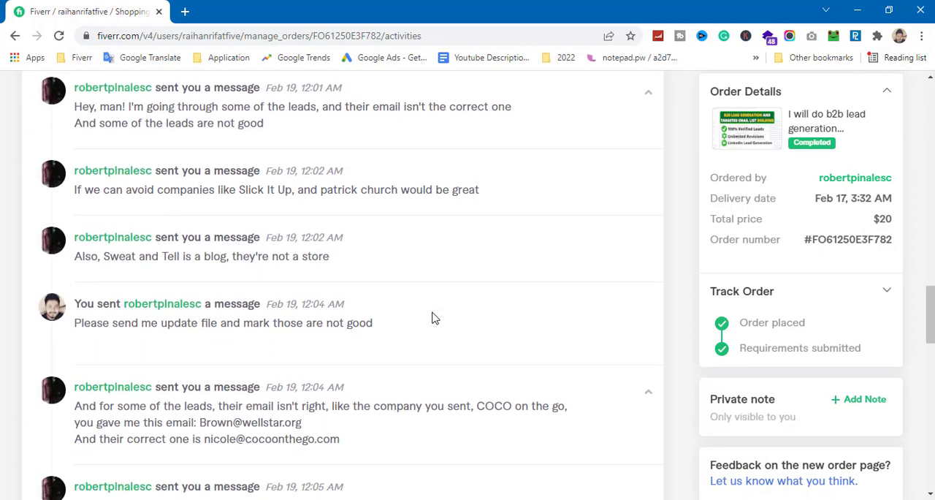
scroll(428, 285, "down", 1)
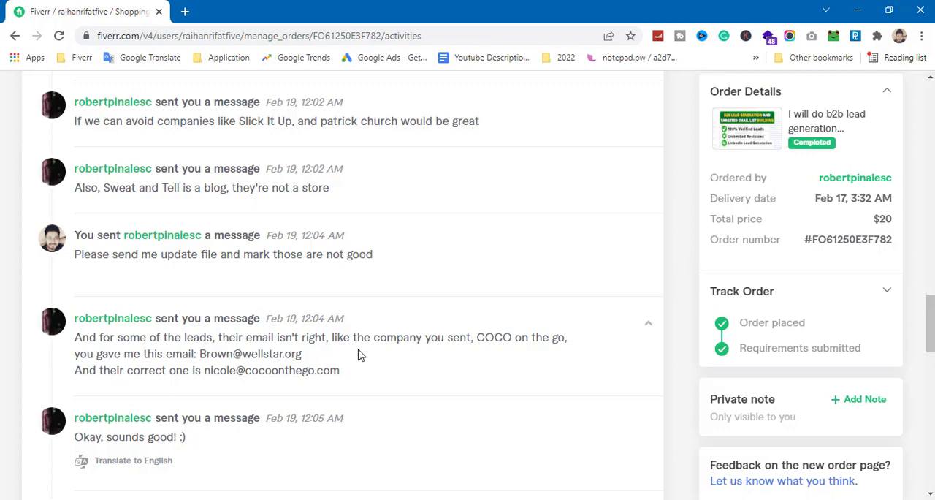
scroll(359, 355, "up", 1)
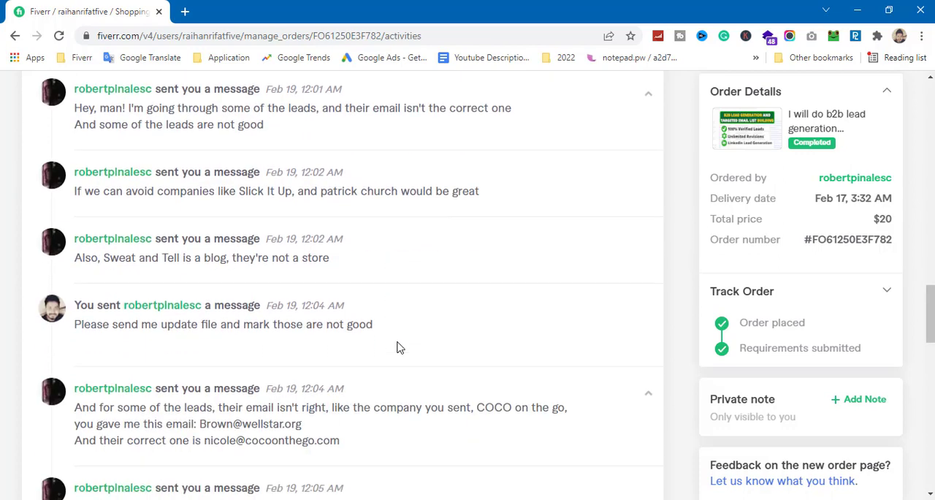
scroll(399, 346, "down", 1)
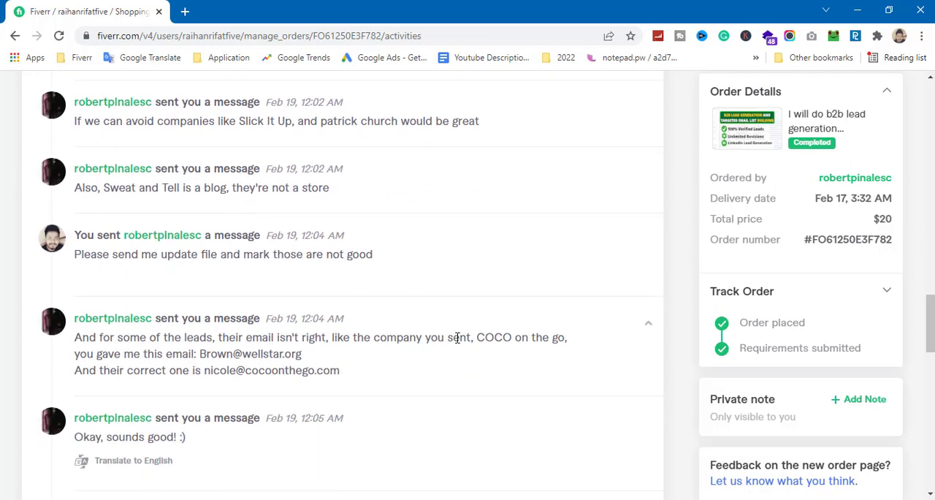
scroll(457, 337, "down", 10)
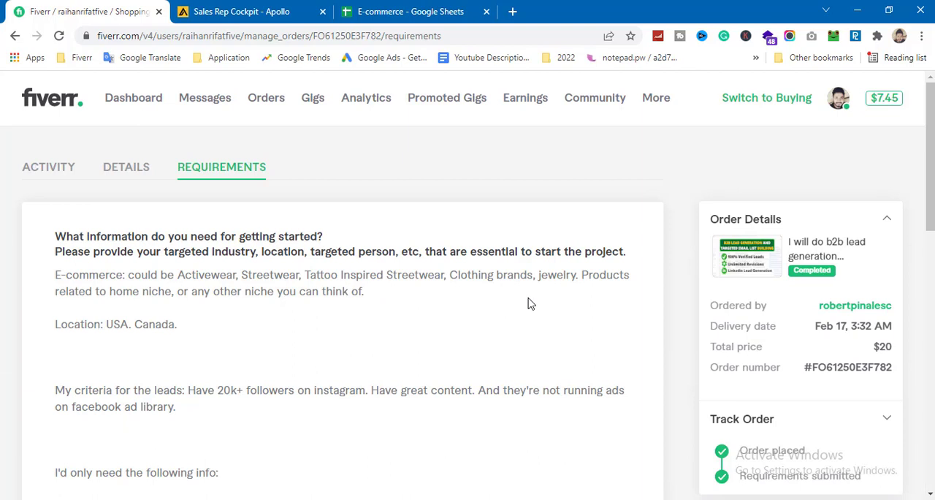
Step: Switch to the E-commerce spreadsheet in Google Sheets and select cell F5 in the Instagram column
left_click(429, 10)
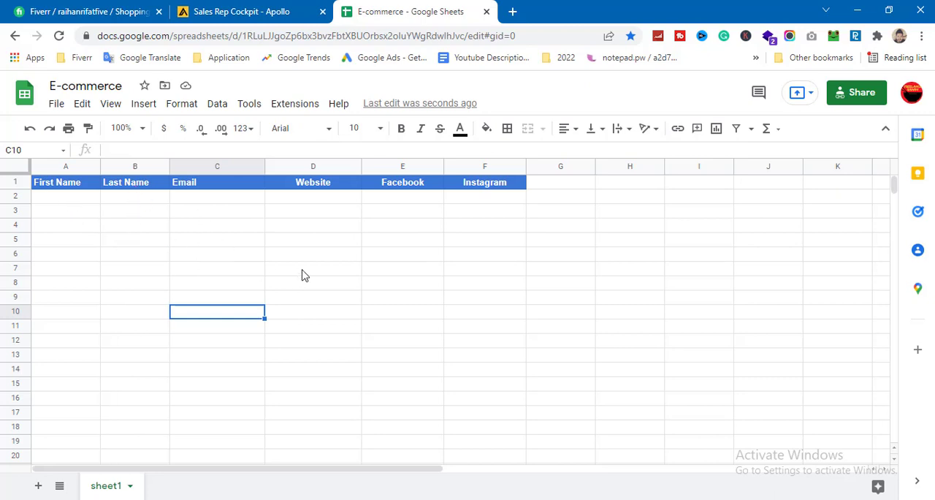
left_click(468, 242)
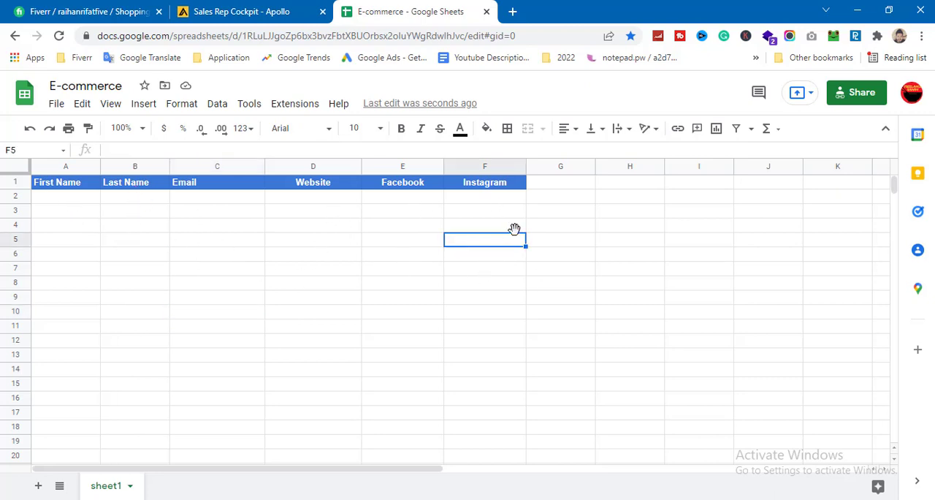
double_click(551, 191)
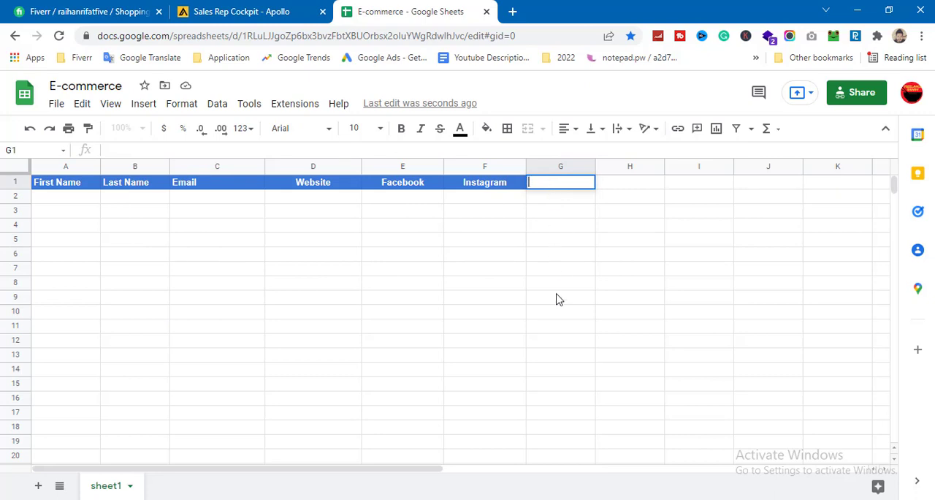
left_click(431, 297)
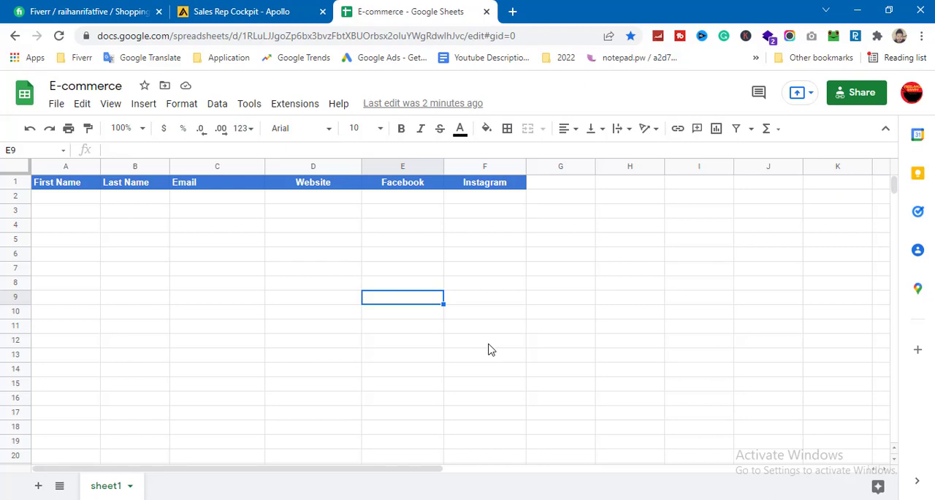
Step: Switch to Apollo, go to the People search and open the complete set of filters
left_click(254, 7)
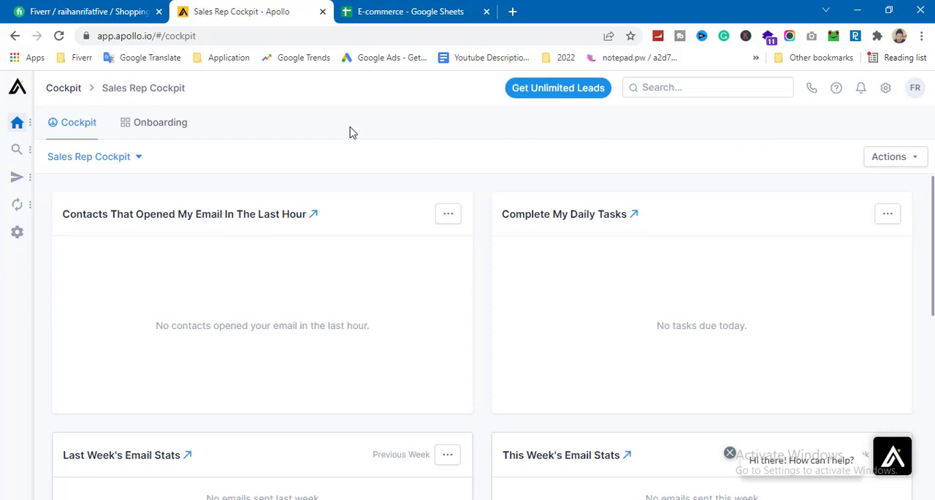
mouse_move(17, 149)
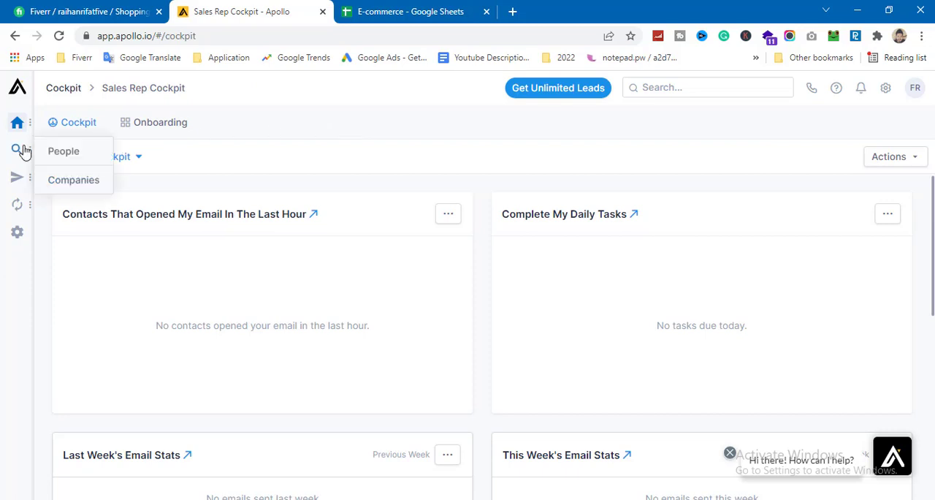
left_click(66, 152)
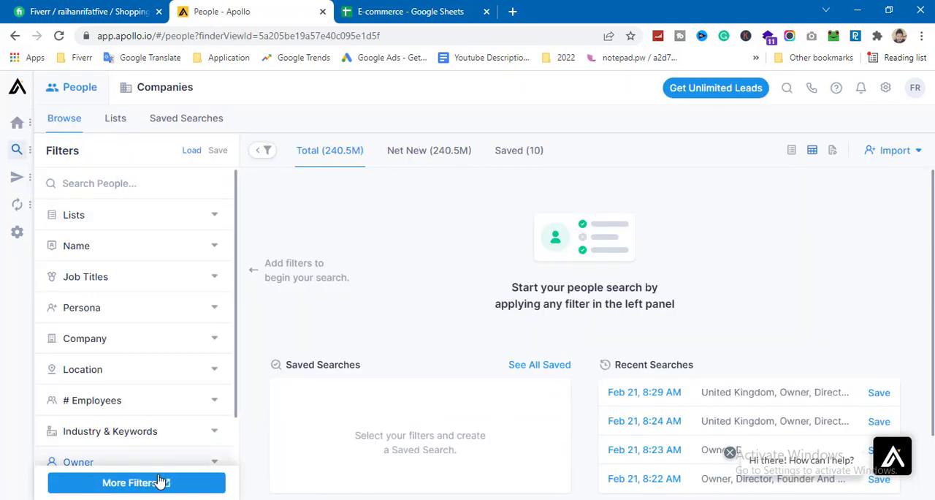
left_click(128, 488)
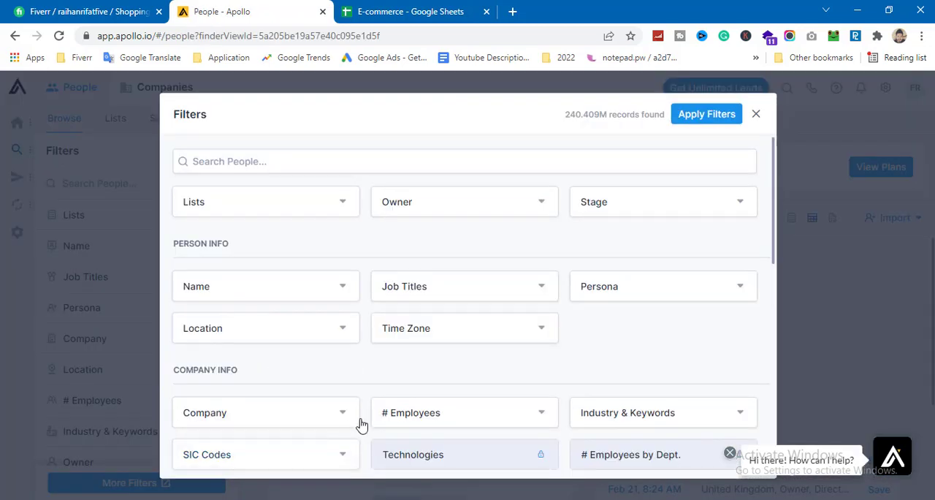
Step: Filter the people by contact location, choosing the regions United States and Canada
scroll(434, 321, "down", 1)
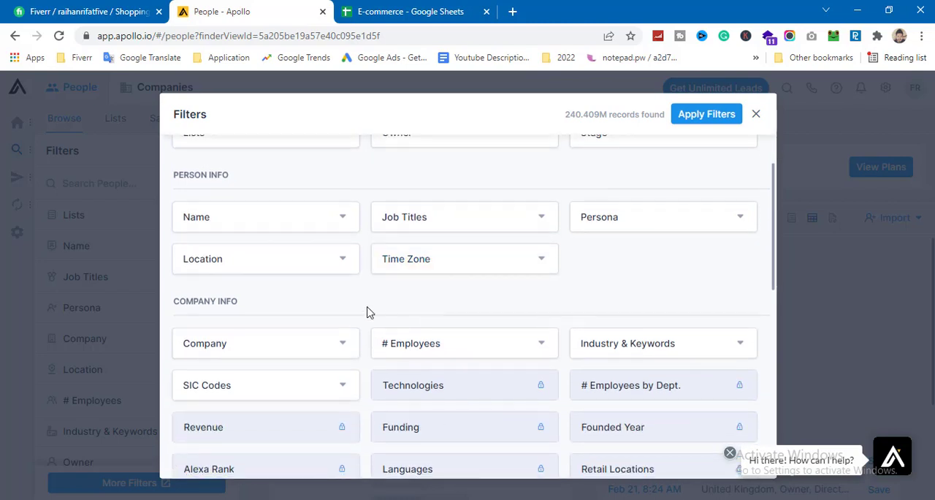
left_click(343, 263)
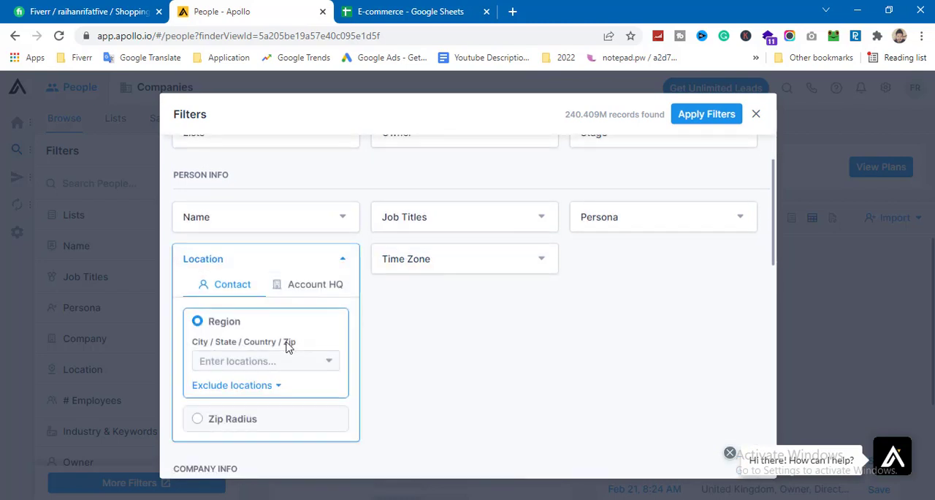
left_click(257, 359)
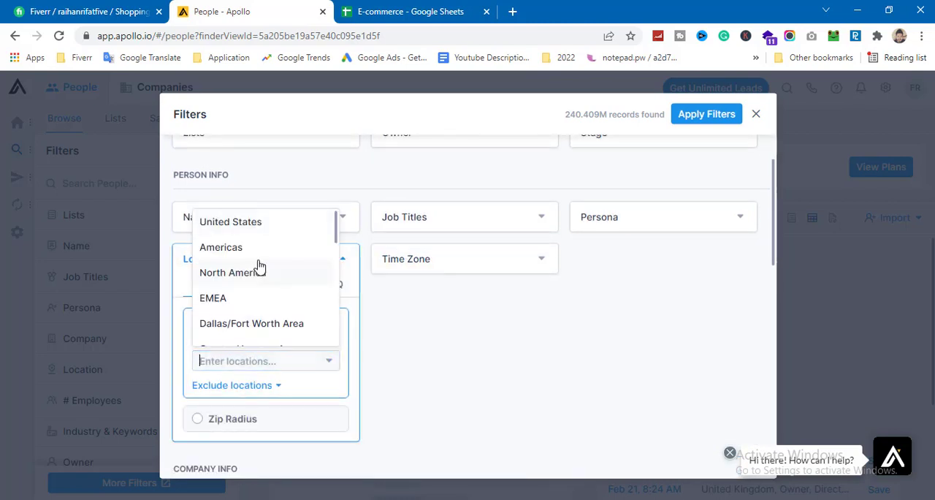
left_click(250, 224)
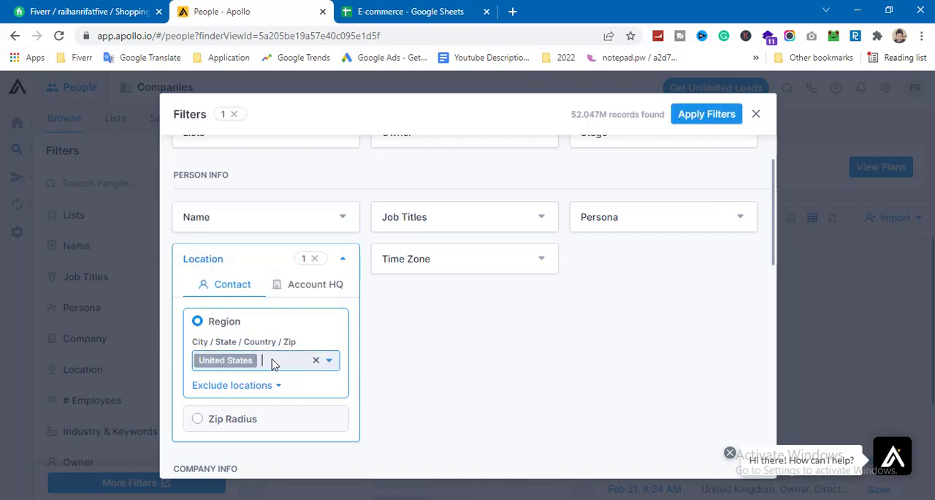
type("can")
key("Return")
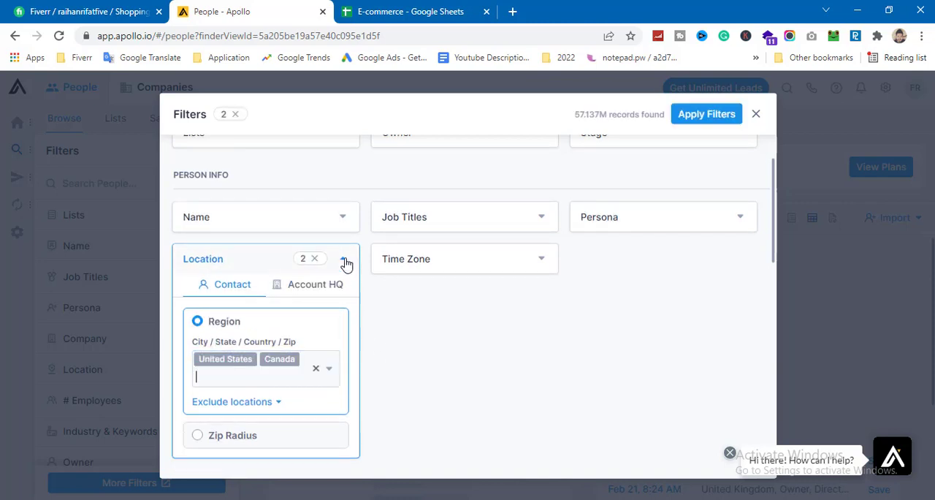
left_click(345, 262)
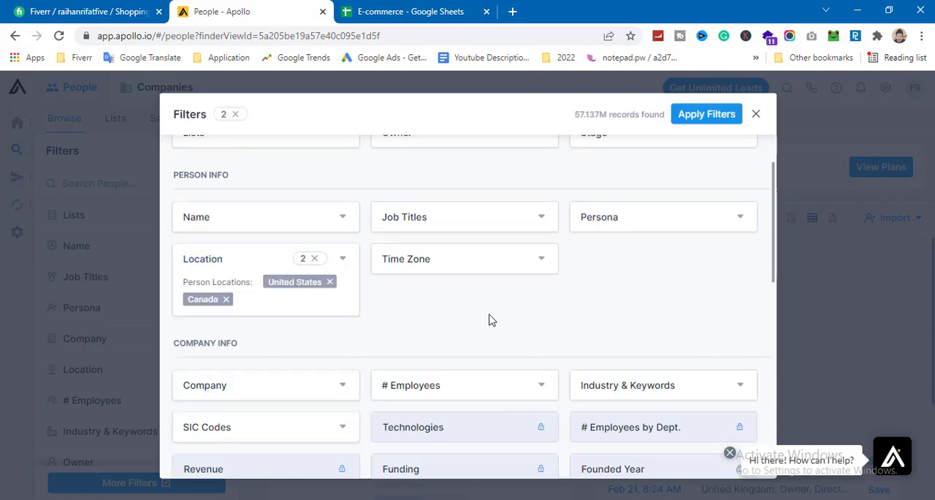
Step: Add the job titles owner and director to the people filters
left_click(528, 215)
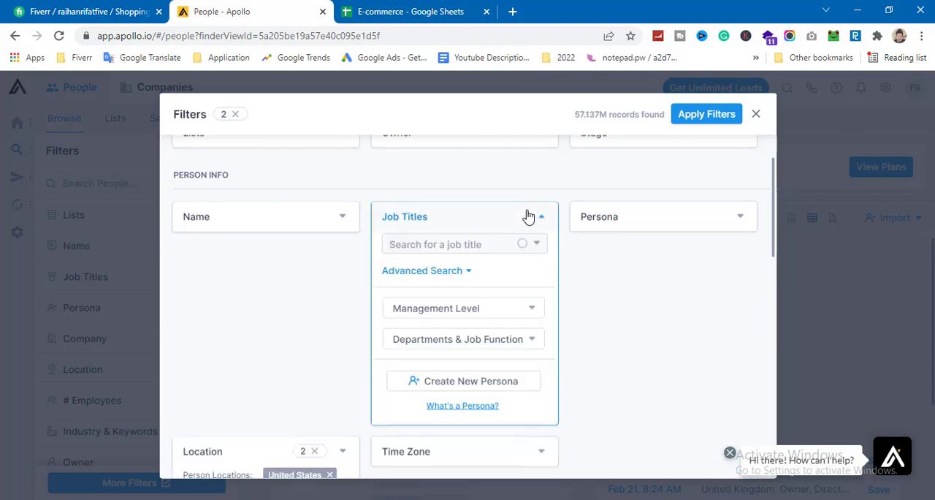
left_click(449, 247)
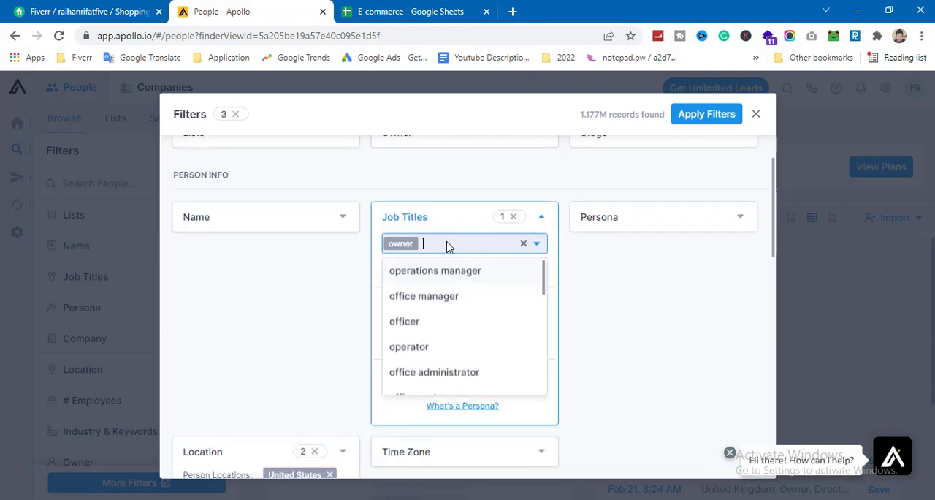
type("di")
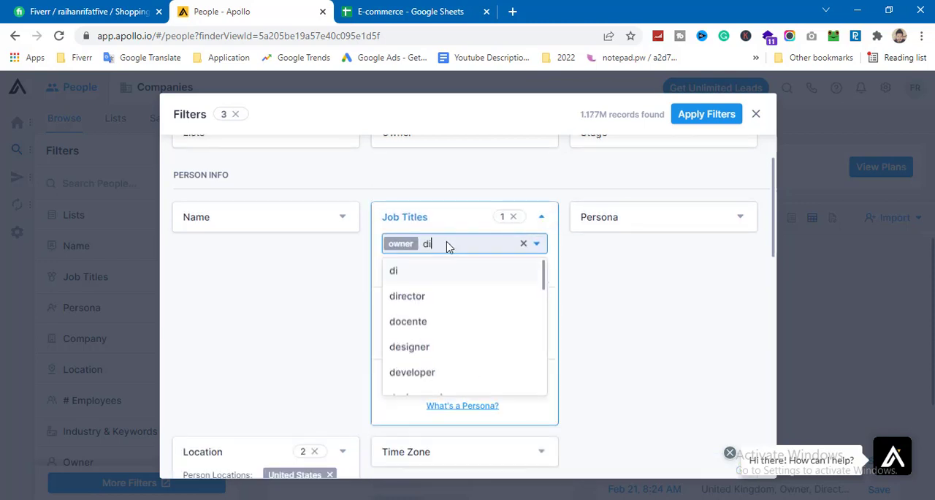
left_click(423, 301)
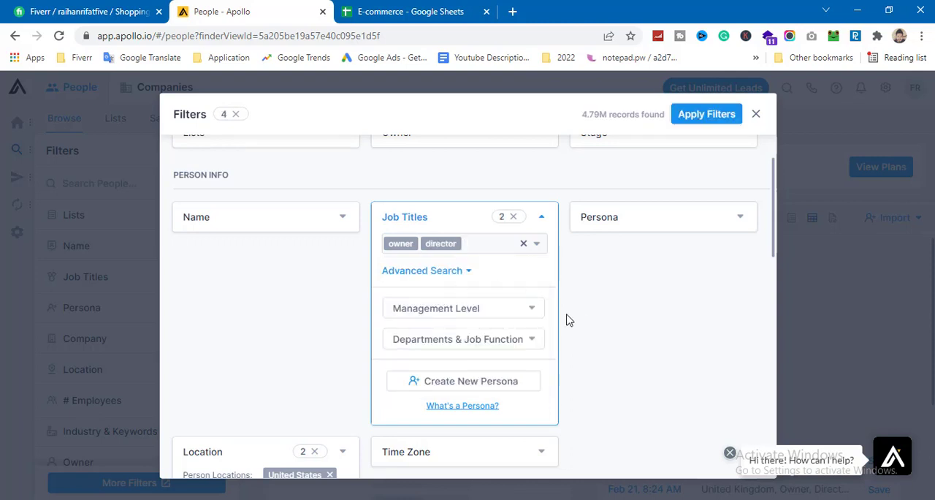
Step: Restrict the email status filter to Verified addresses
scroll(564, 289, "down", 10)
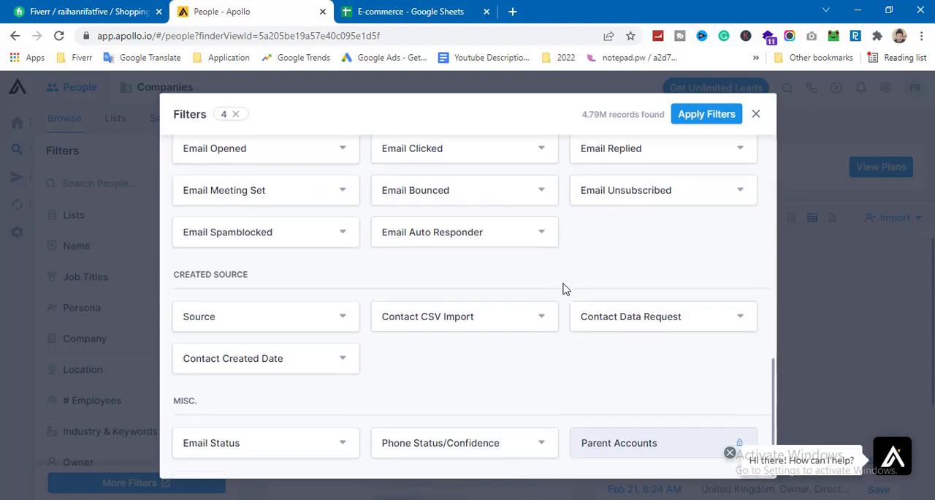
left_click(300, 452)
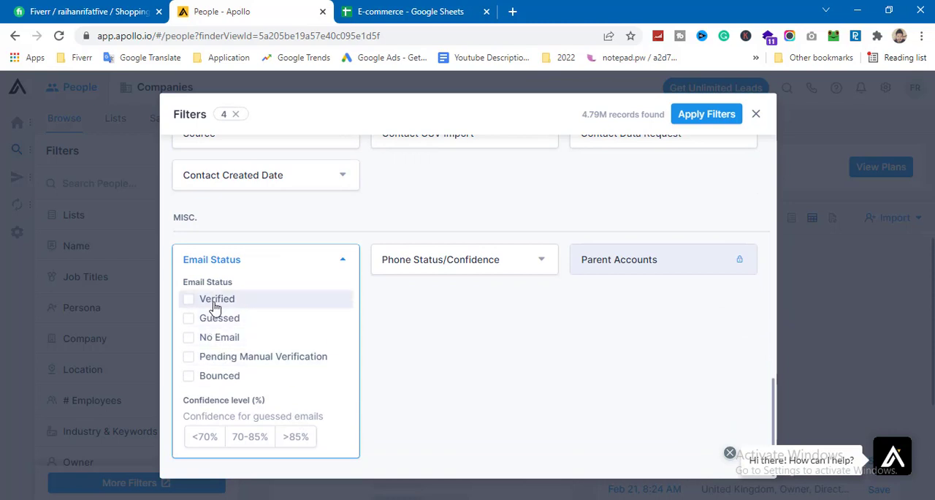
left_click(216, 299)
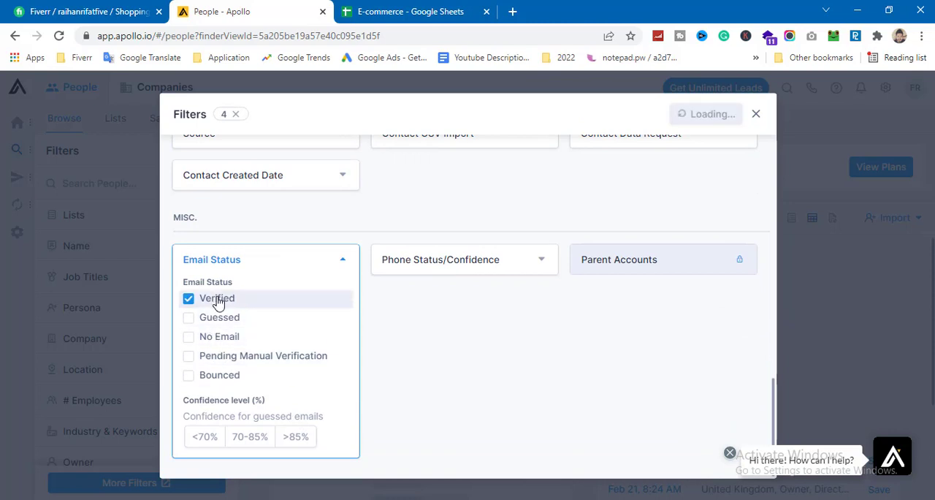
left_click(340, 263)
Step: Open the Industry & Keywords filter and look through the available industries and the company keywords option
scroll(379, 394, "up", 10)
left_click(594, 247)
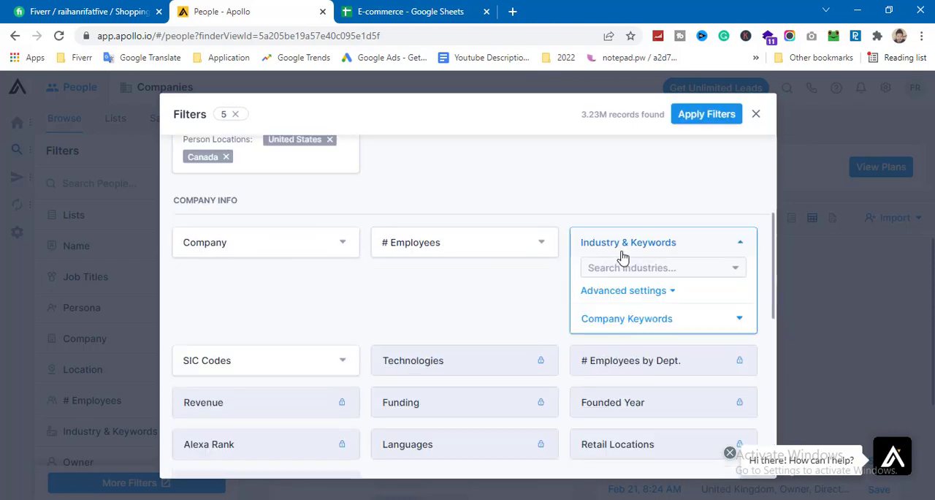
left_click(620, 269)
left_click(629, 267)
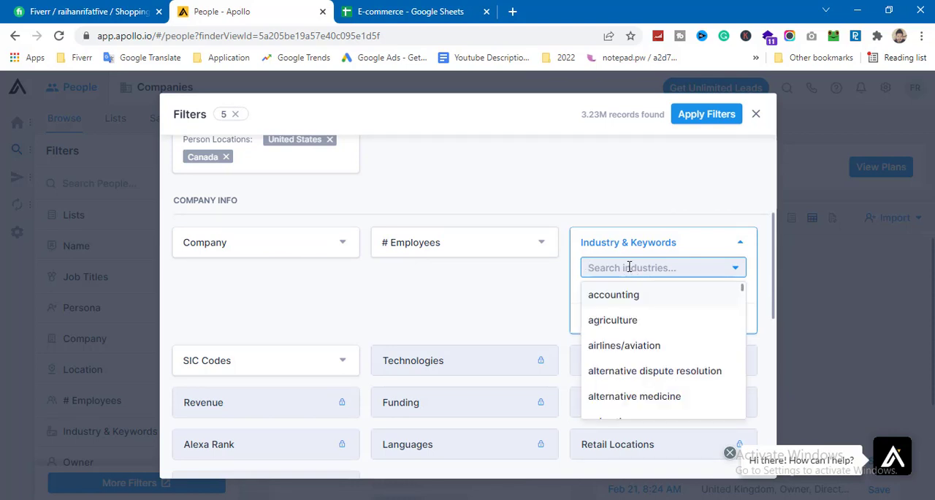
scroll(655, 327, "down", 5)
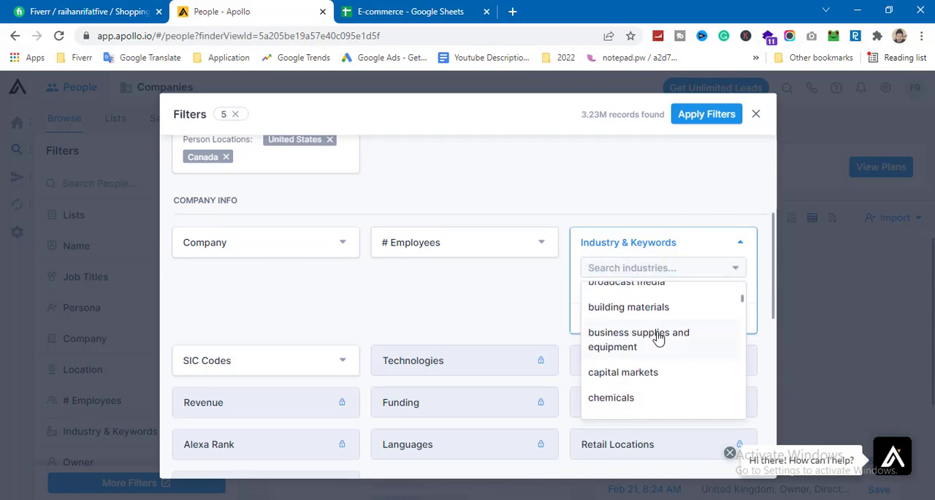
scroll(658, 339, "down", 3)
scroll(652, 328, "down", 8)
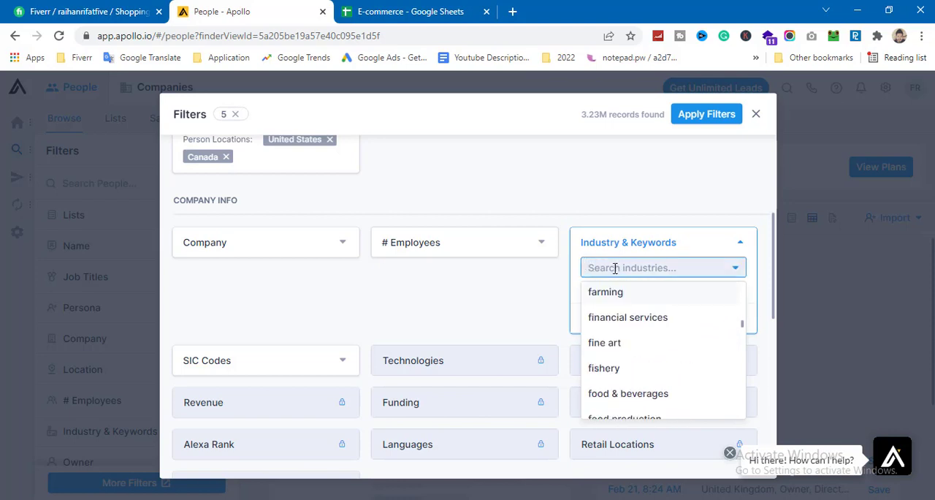
left_click(577, 266)
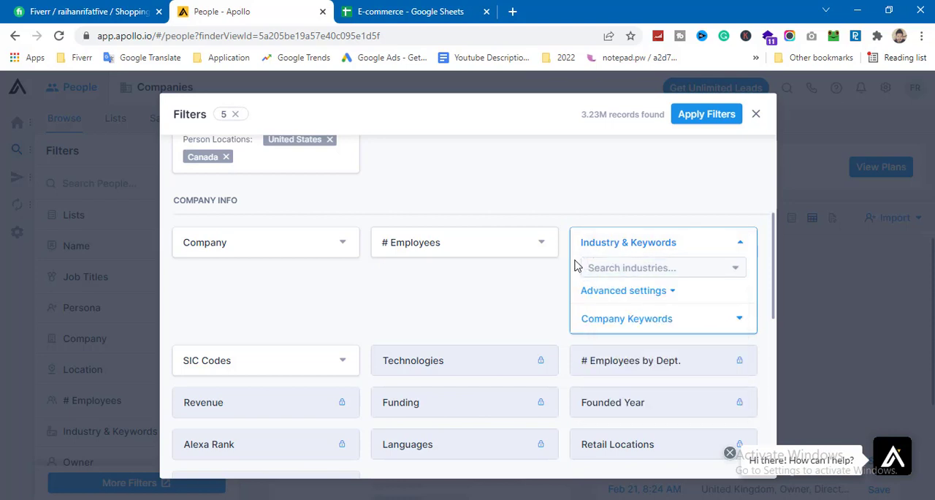
left_click(628, 325)
left_click(649, 328)
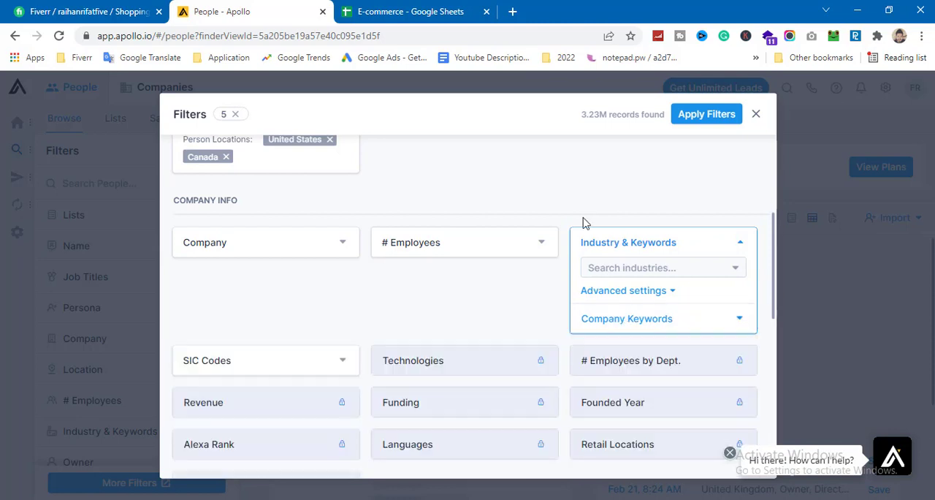
Step: Add the industries apparel & fashion and cosmetics to the Industry & Keywords filter
left_click(635, 269)
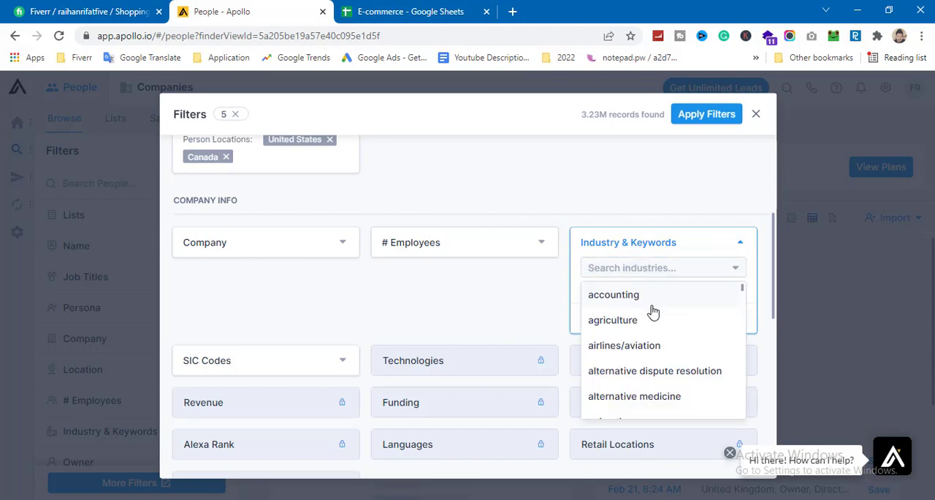
scroll(651, 312, "down", 3)
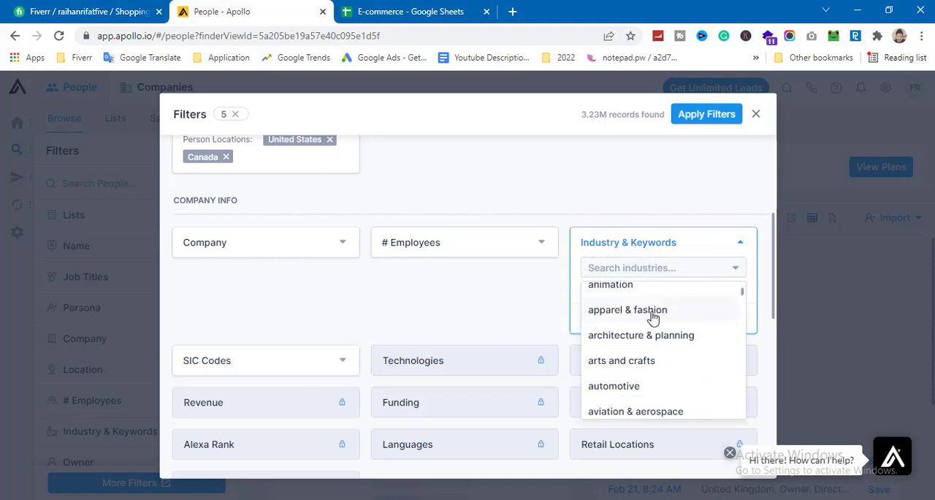
left_click(644, 311)
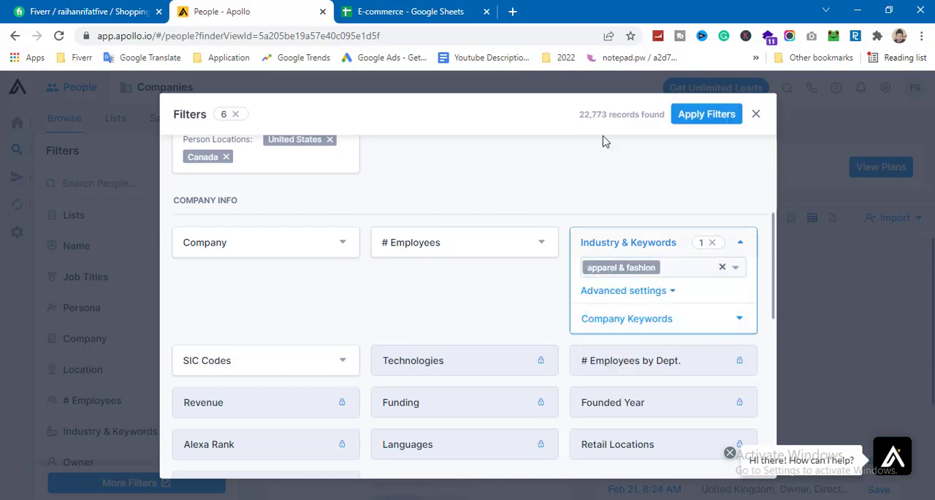
left_click(672, 267)
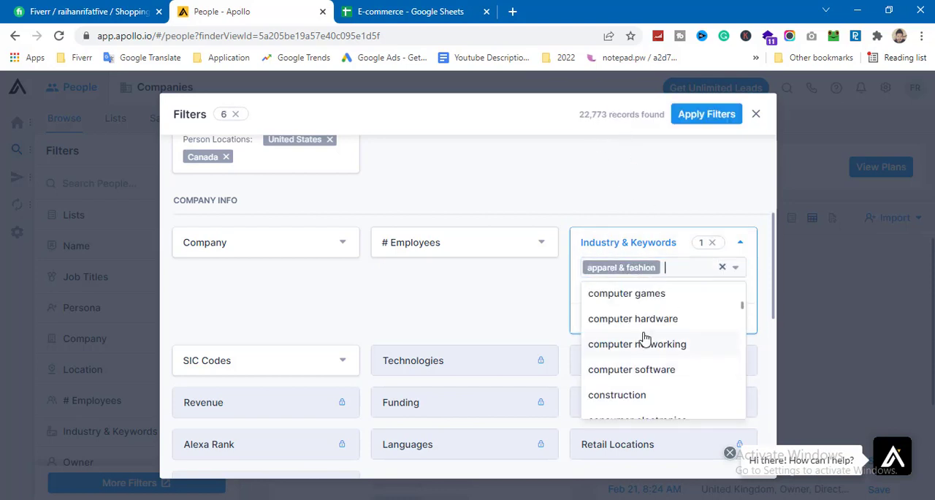
scroll(643, 335, "down", 2)
scroll(646, 338, "down", 2)
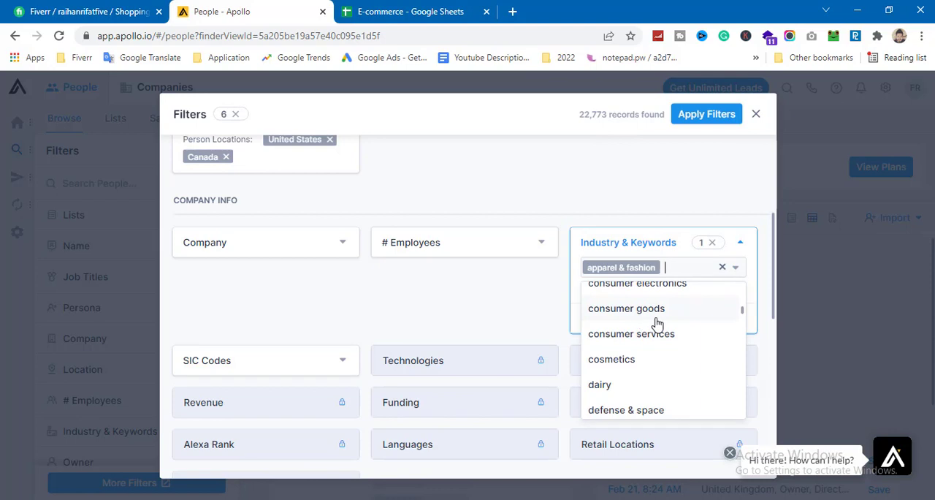
left_click(627, 359)
Step: Add the industry luxury goods & jewelry to the Industry & Keywords filter
left_click(664, 286)
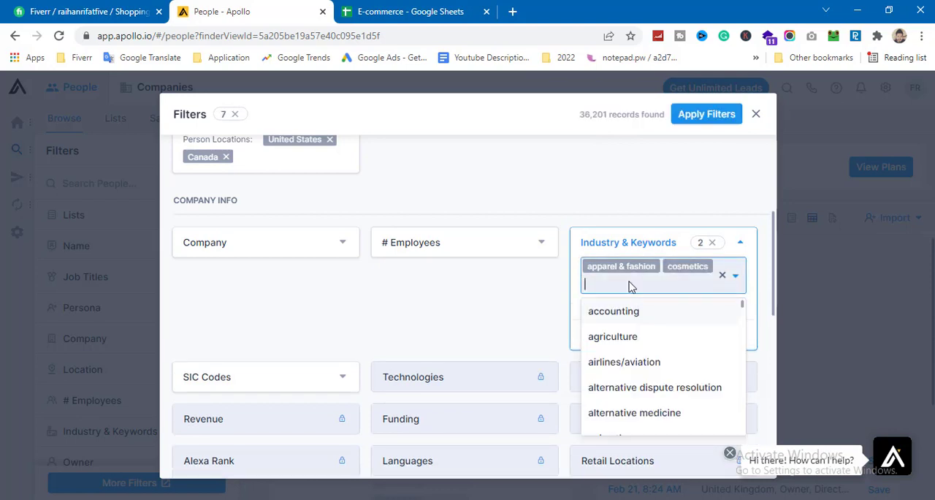
scroll(660, 366, "down", 15)
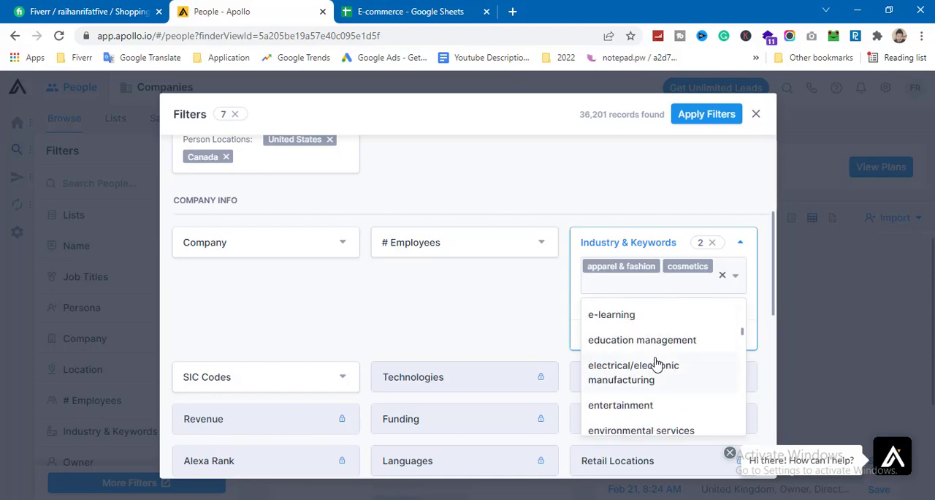
scroll(657, 365, "down", 4)
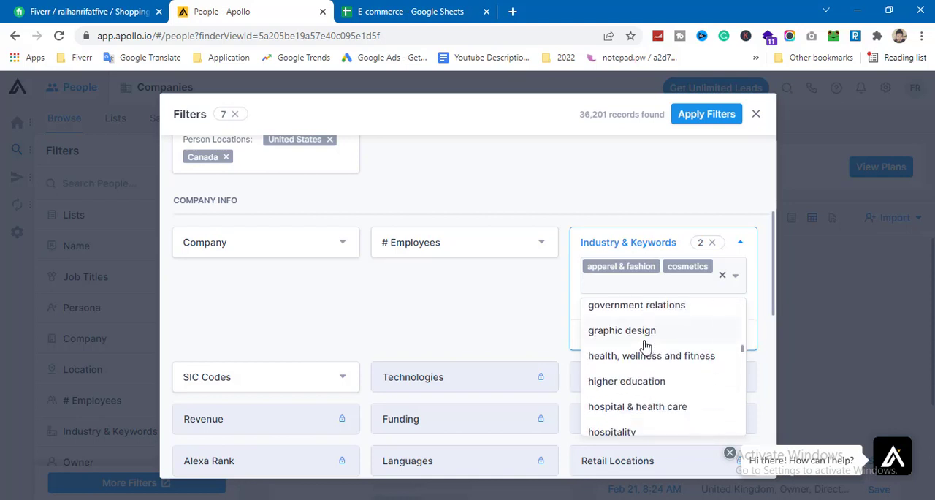
scroll(652, 365, "down", 1)
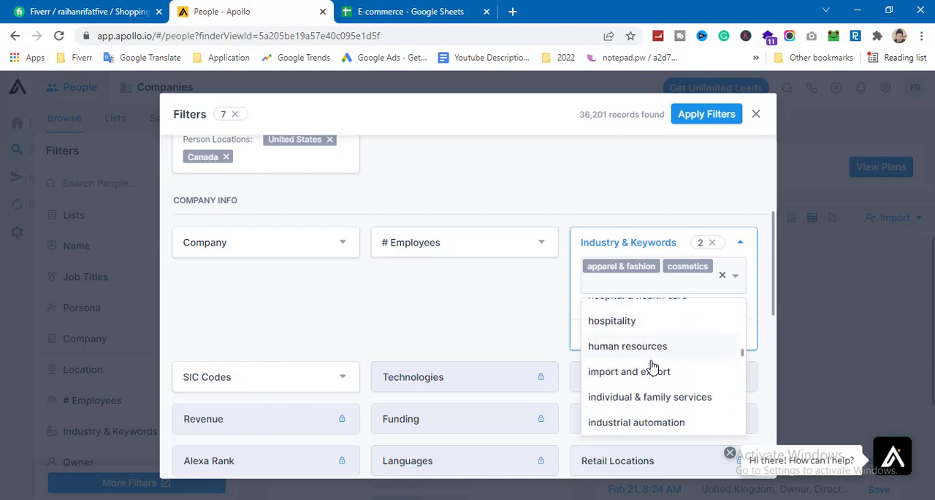
scroll(656, 372, "down", 2)
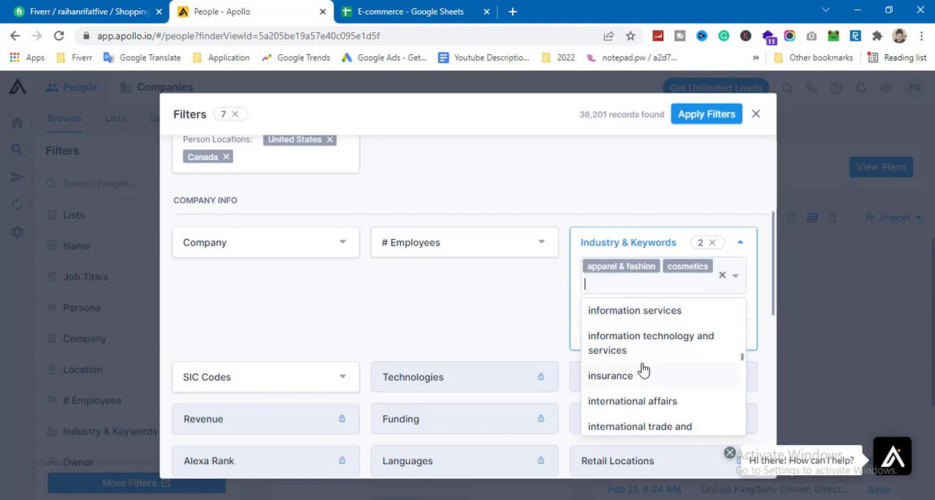
scroll(648, 359, "down", 3)
scroll(663, 341, "down", 1)
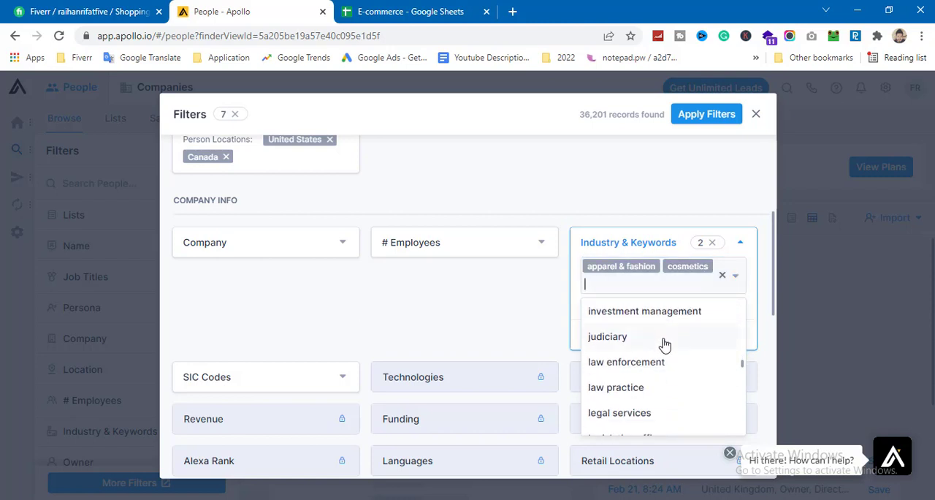
scroll(663, 344, "up", 2)
scroll(663, 348, "down", 3)
scroll(669, 346, "down", 1)
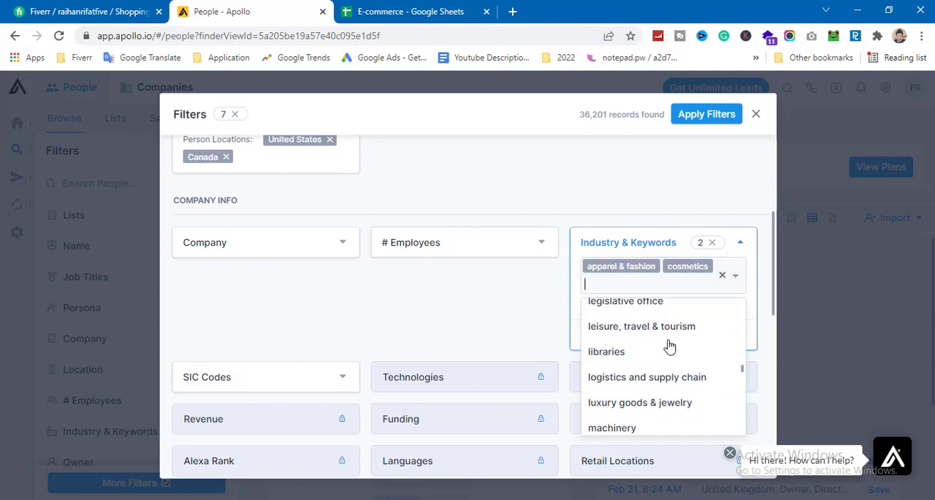
left_click(662, 404)
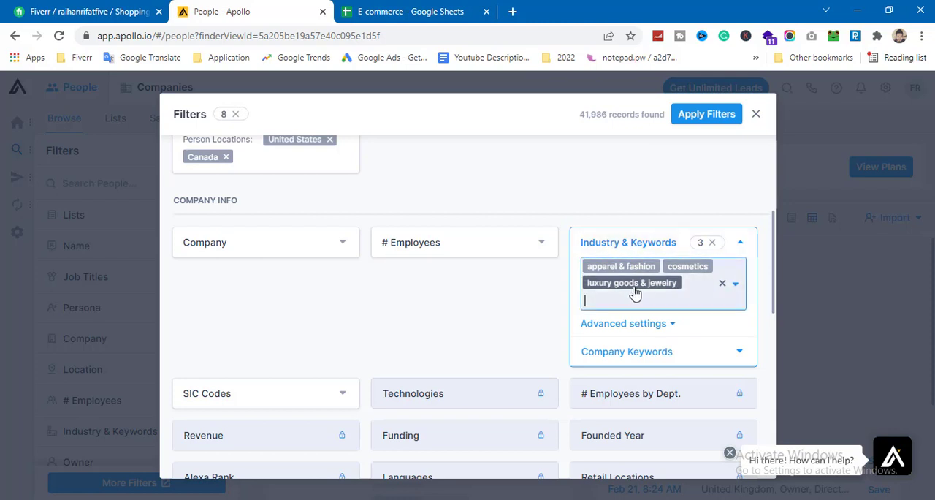
Step: Review the chosen job title, location and industry filters, and apply them to the people search
scroll(548, 234, "up", 4)
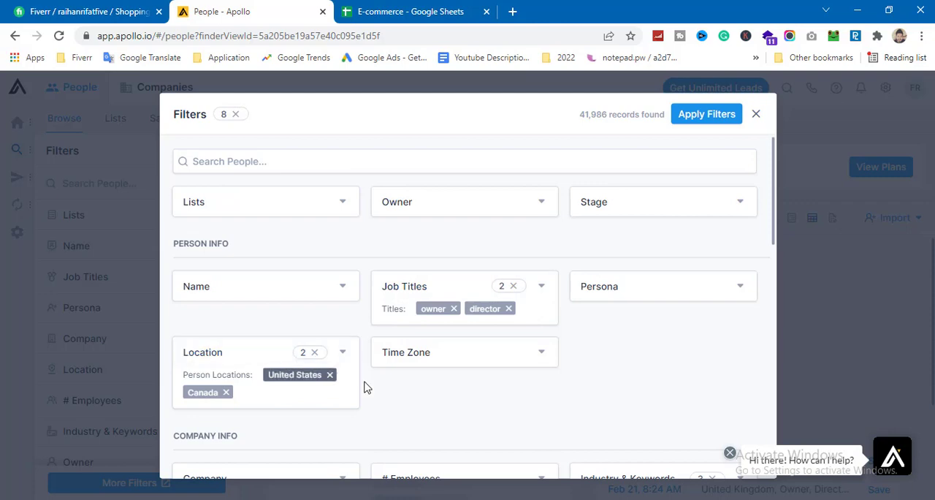
scroll(522, 317, "down", 4)
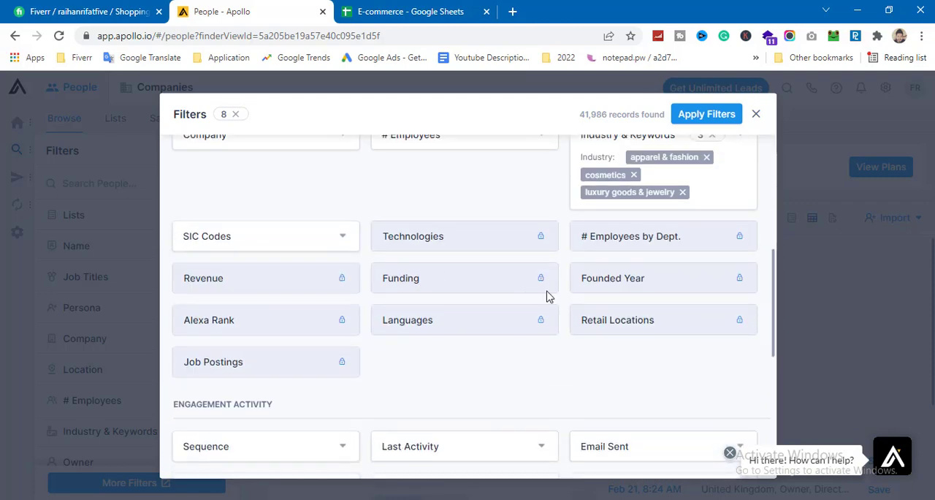
scroll(664, 261, "up", 1)
scroll(563, 303, "down", 6)
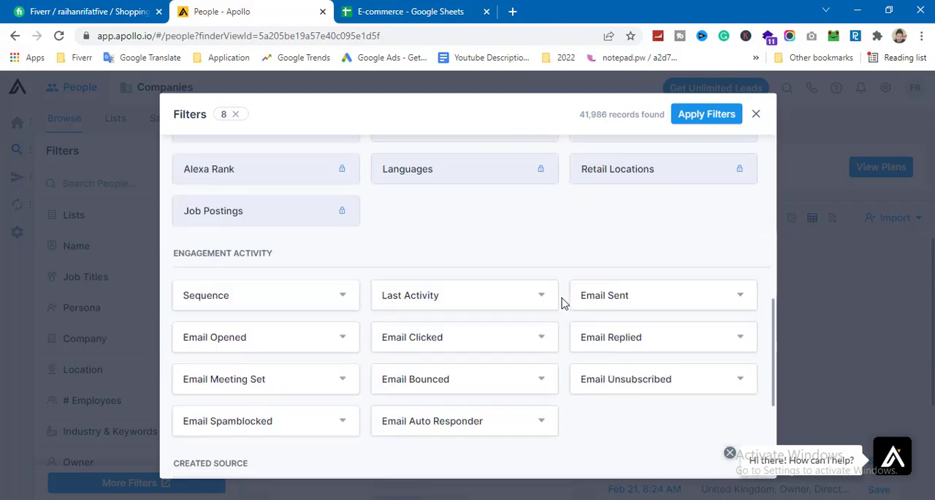
scroll(534, 334, "up", 10)
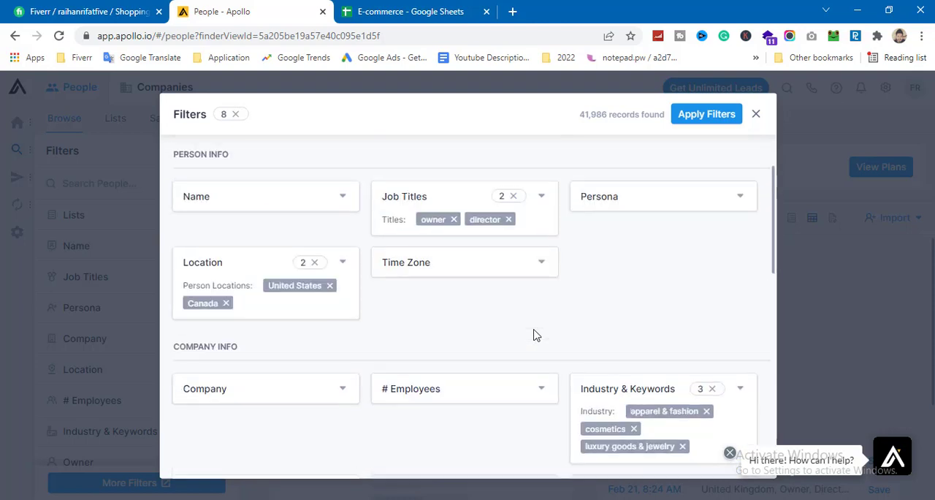
left_click(716, 114)
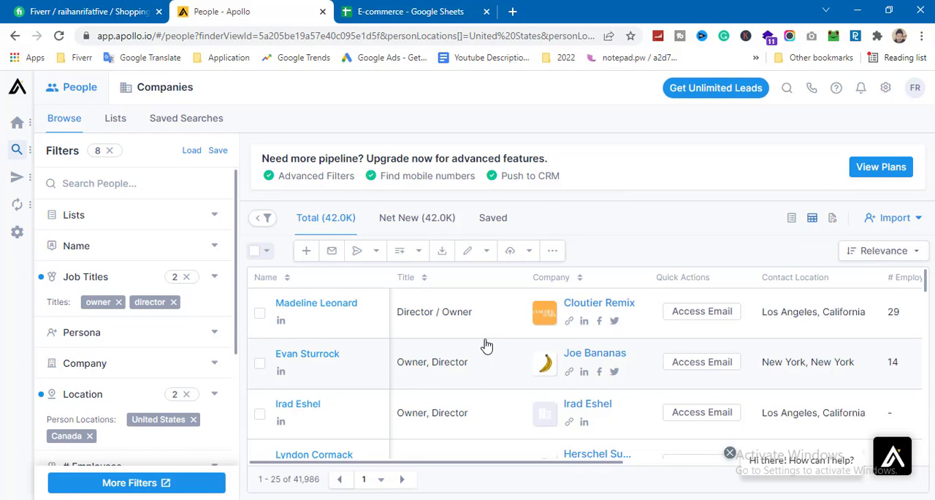
Step: Look through the filtered people and use advanced selection to select 2 people, with a maximum of 1 person per company
scroll(489, 356, "down", 10)
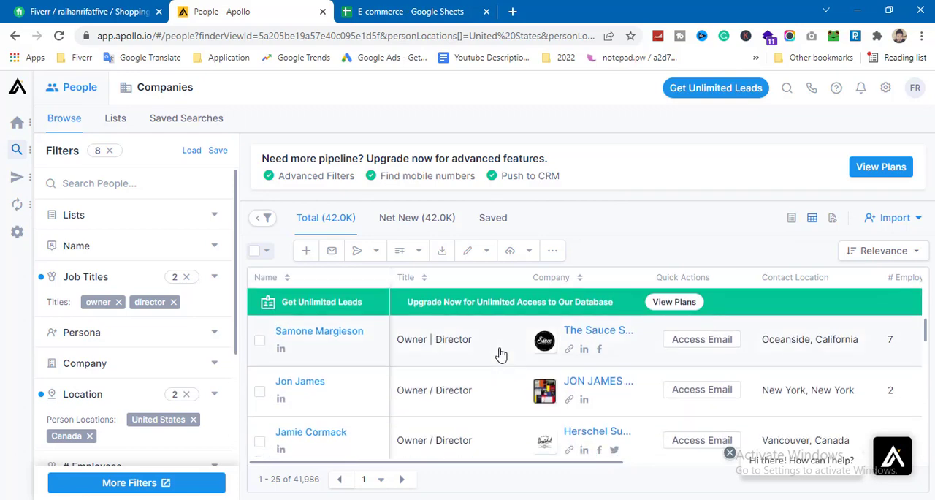
scroll(497, 351, "down", 5)
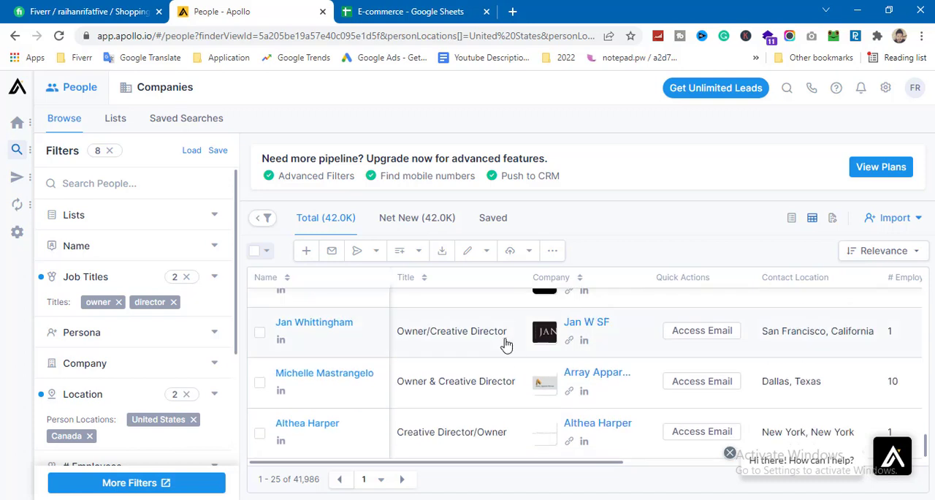
scroll(516, 353, "up", 15)
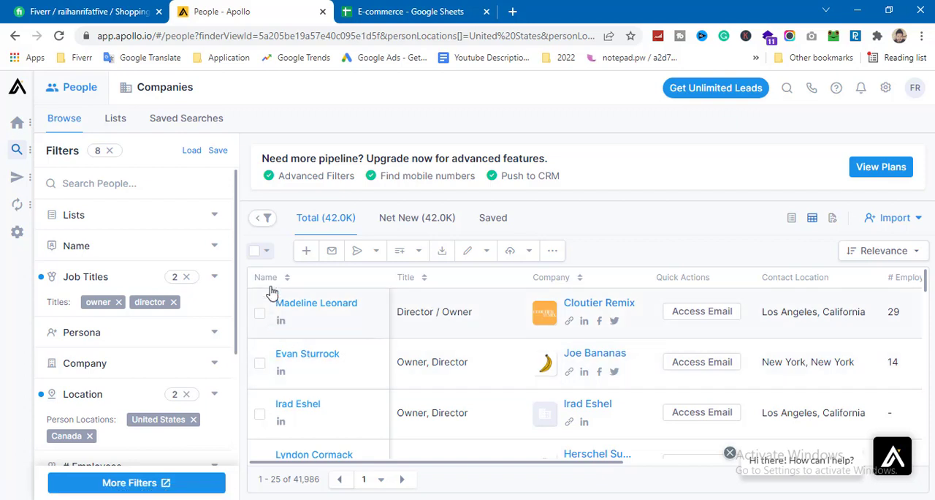
left_click(266, 253)
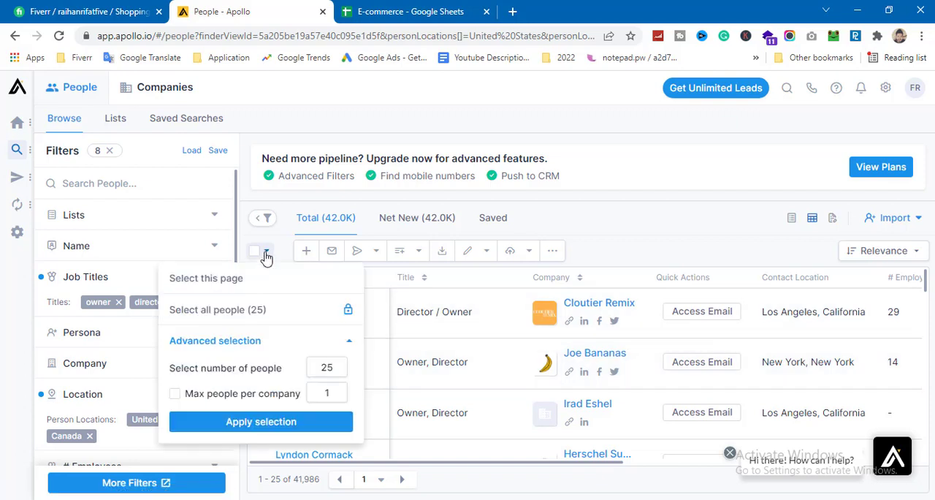
left_click(175, 395)
left_click(339, 369)
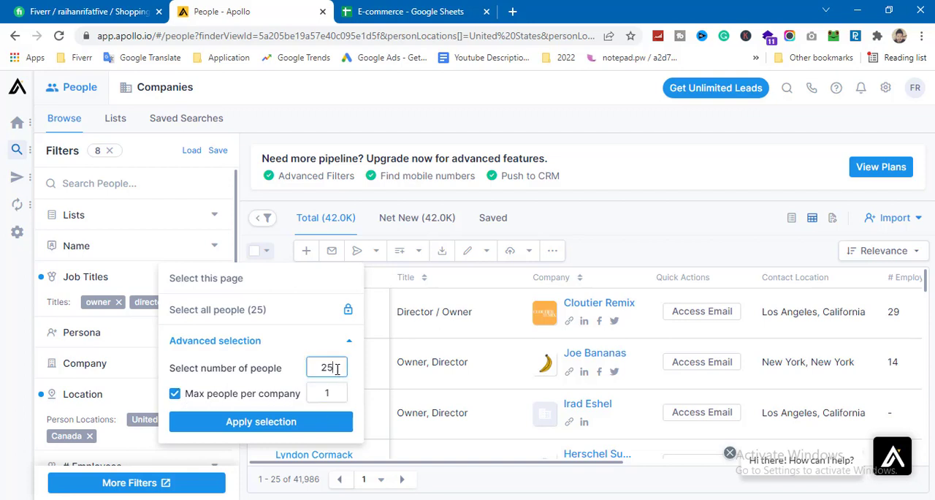
left_click_drag(337, 369, 309, 371)
left_click(285, 422)
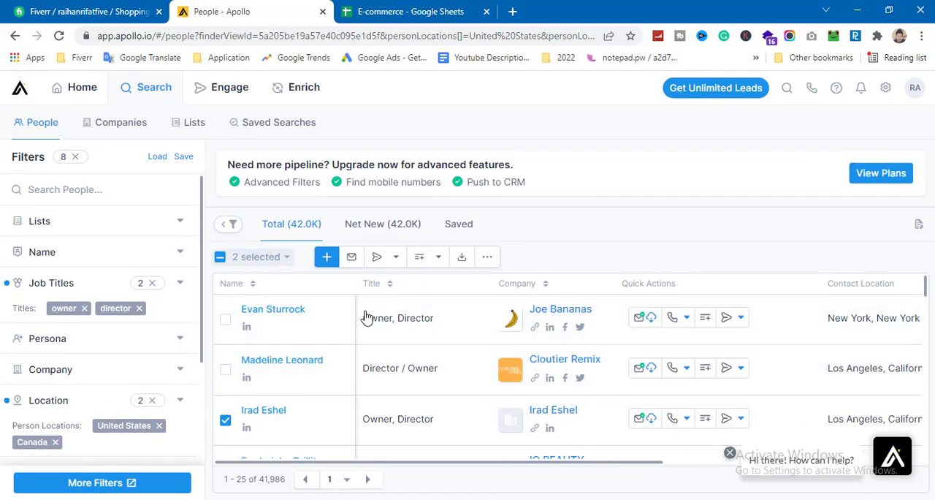
Step: Save the selected people as contacts without adding a list, and reload the saved contacts view
left_click(326, 261)
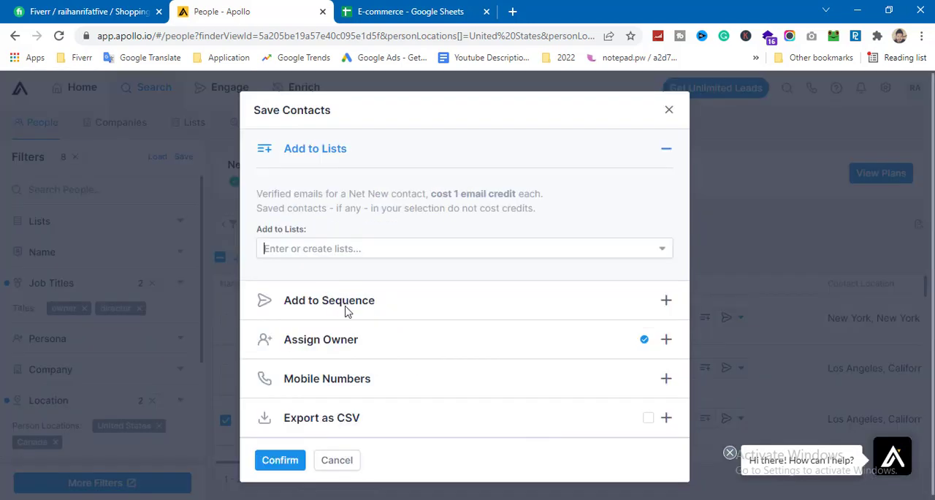
left_click(284, 457)
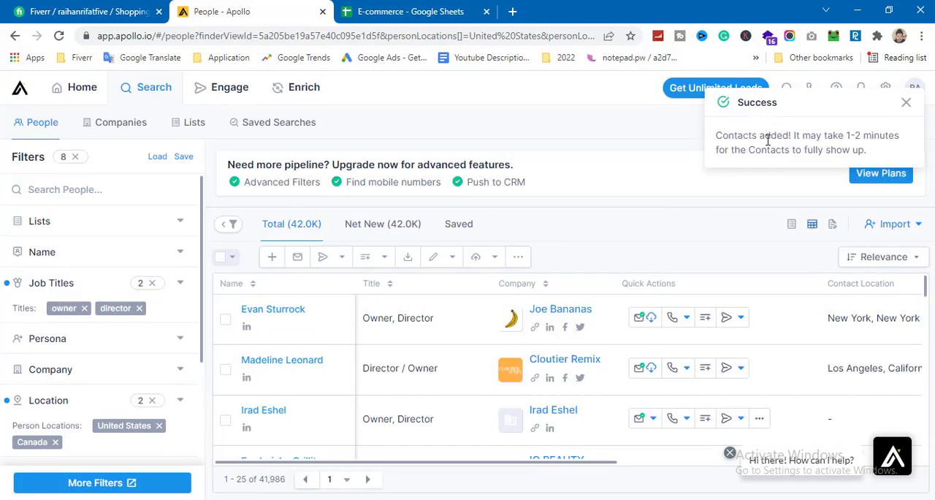
left_click(468, 225)
left_click(59, 36)
mouse_move(307, 94)
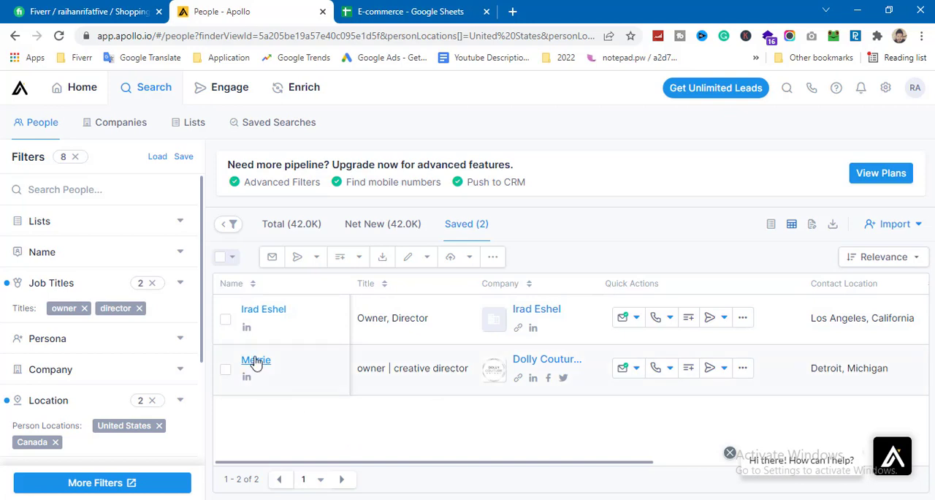
Step: Export both saved contacts to a CSV file and open the downloaded file in Excel
left_click(225, 320)
left_click(225, 369)
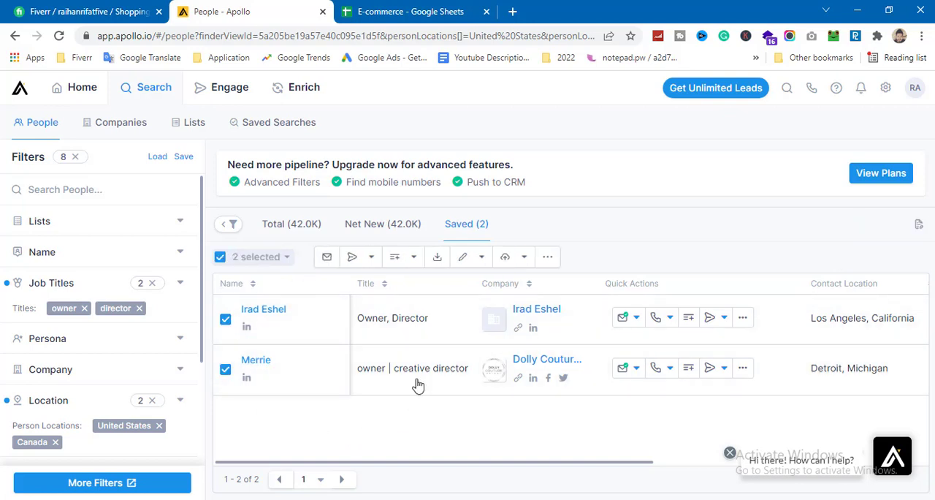
left_click(439, 258)
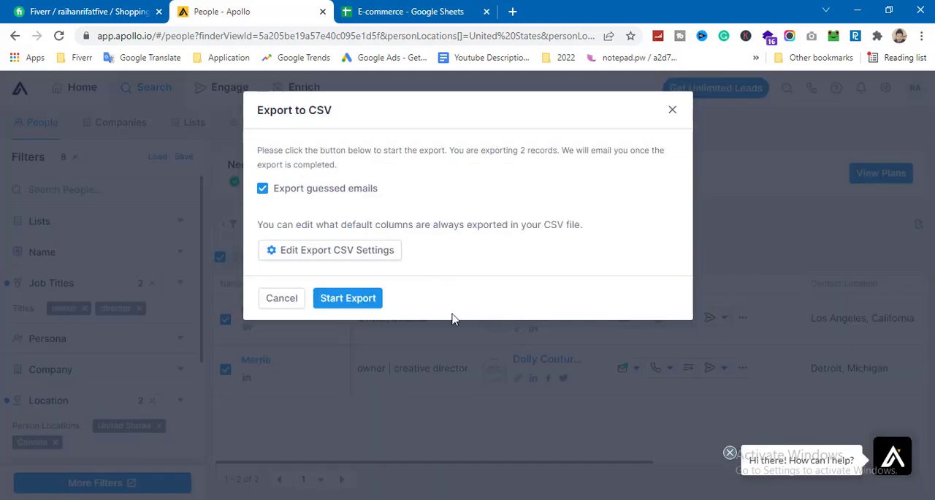
left_click(358, 303)
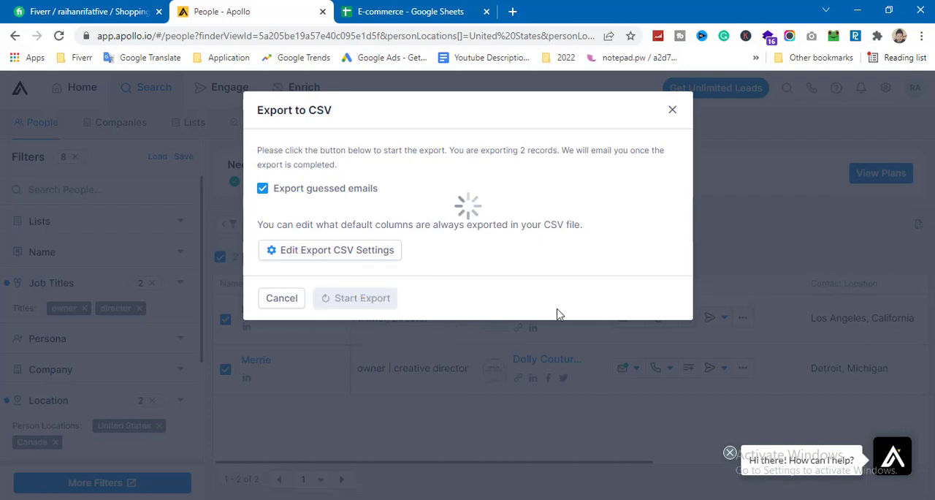
left_click(378, 233)
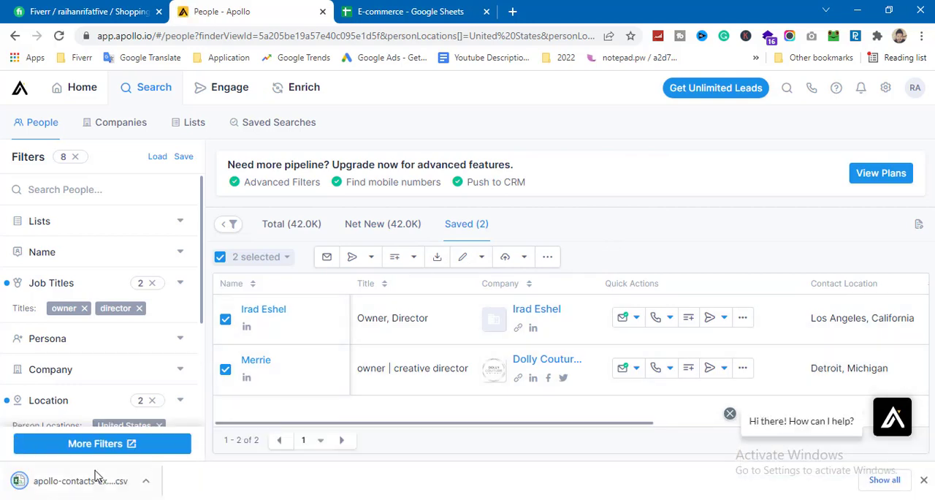
left_click(72, 489)
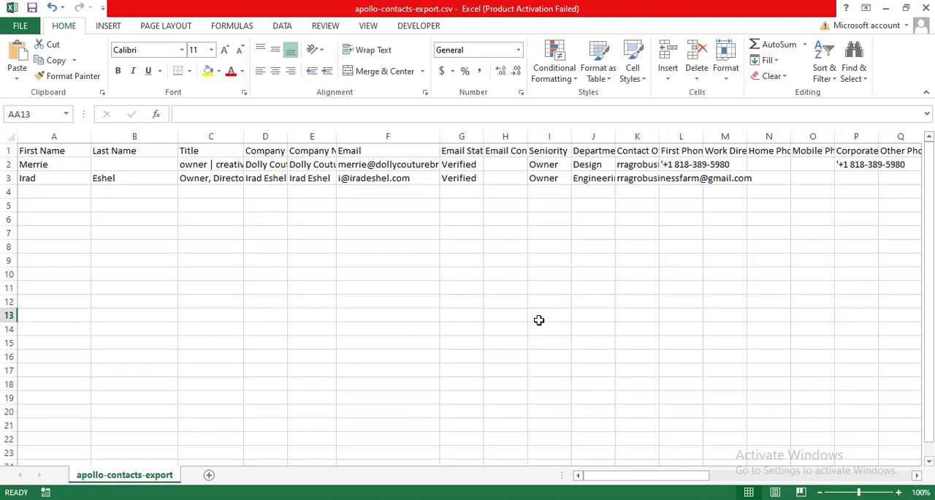
Step: Delete the Title, Company and other unneeded columns from the exported sheet, and widen the remaining company name column
left_click_drag(190, 136, 252, 148)
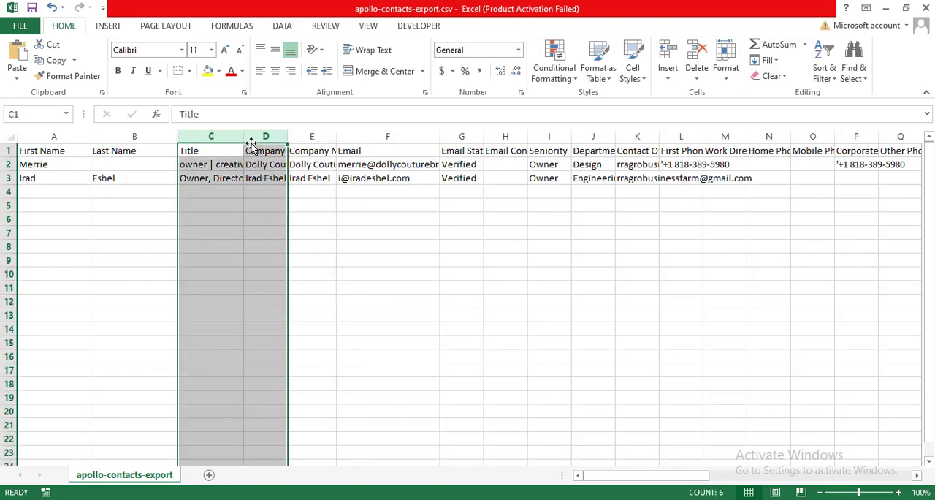
right_click(275, 151)
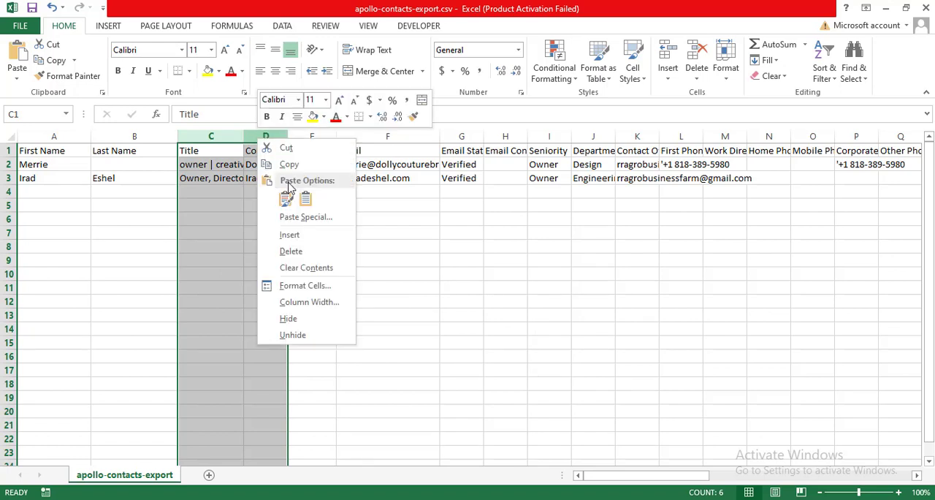
left_click(301, 249)
left_click(446, 304)
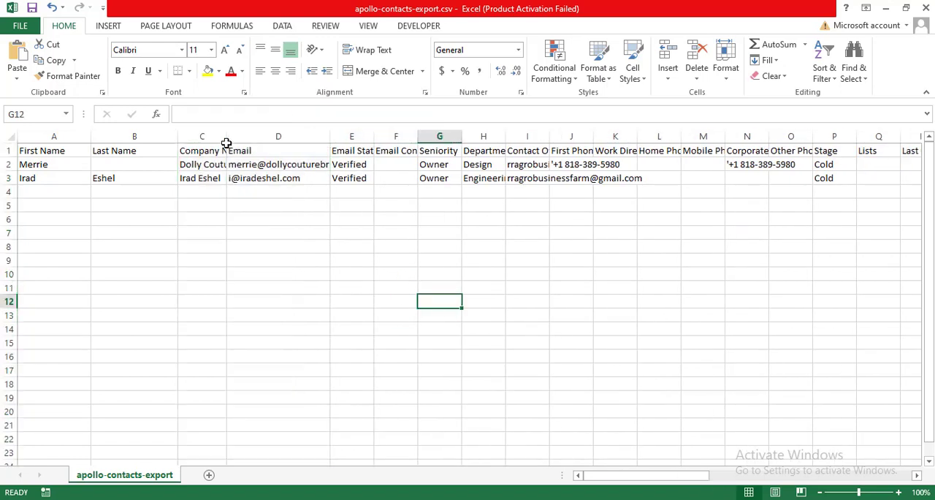
left_click_drag(227, 139, 270, 140)
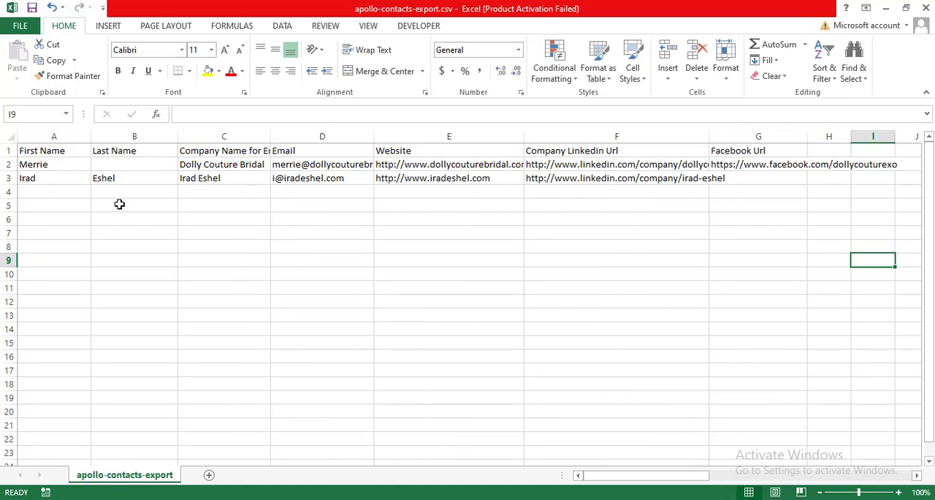
Step: Copy the contacts' names, companies, emails, websites and Facebook URLs from Excel into the E-commerce Google Sheet, and widen the Website column
left_click_drag(31, 171, 102, 192)
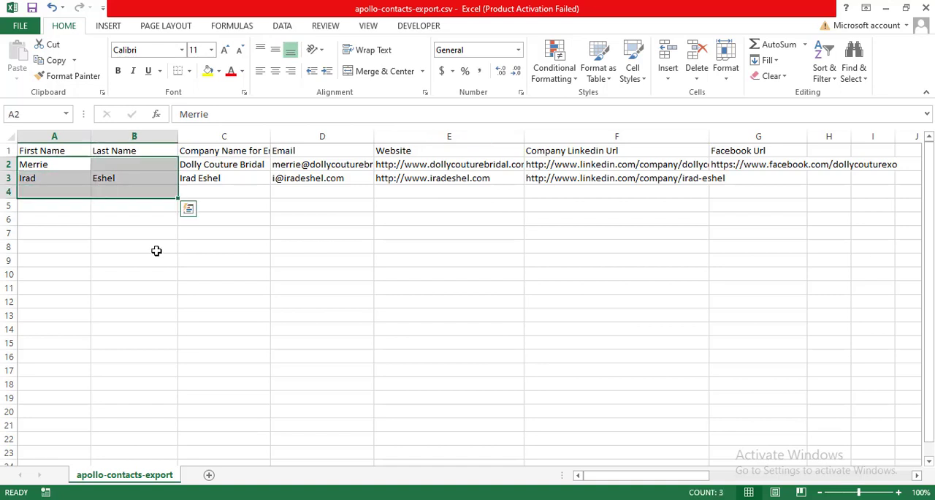
key("ctrl+c")
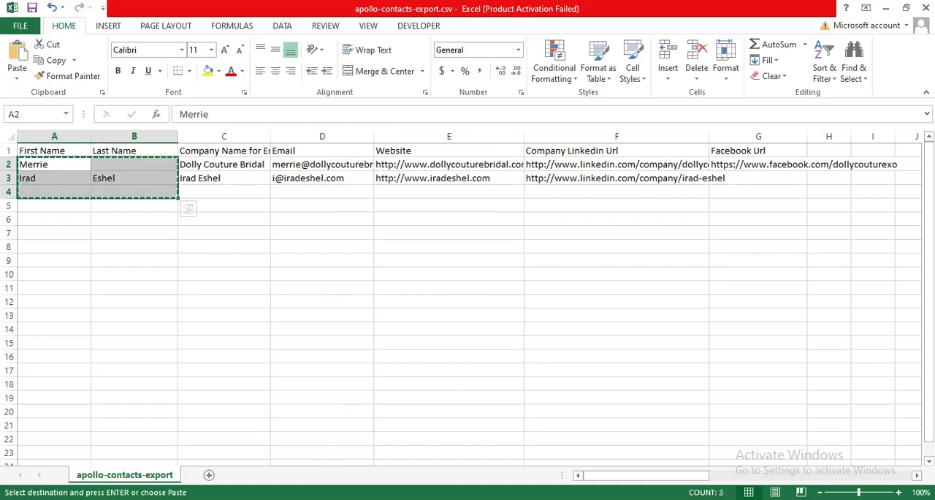
left_click(188, 209)
key("alt+Tab")
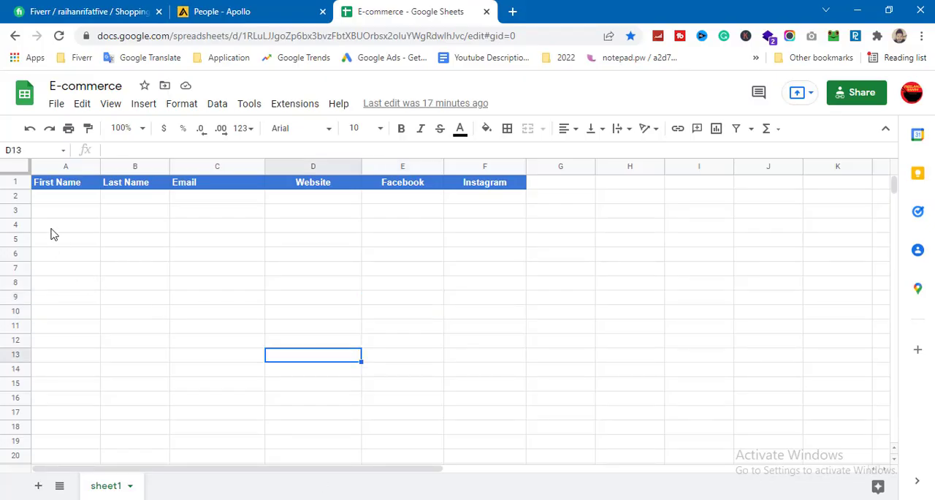
left_click(45, 198)
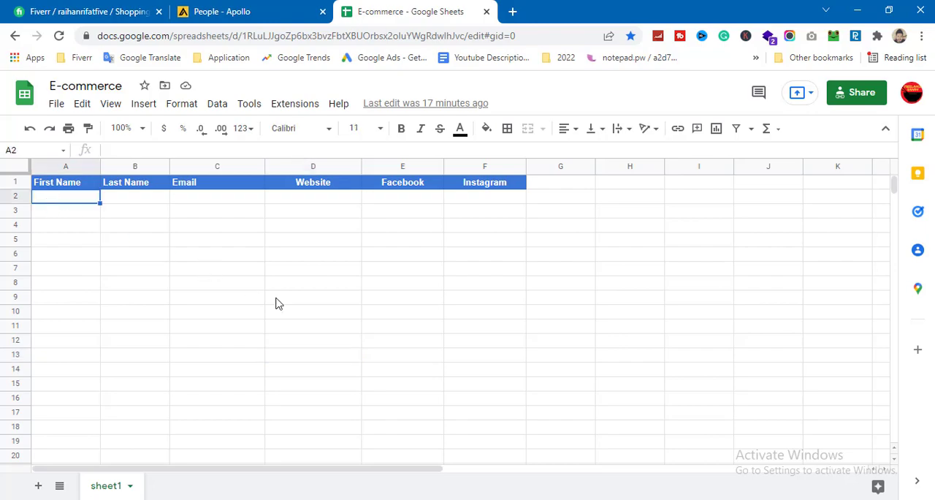
key("alt+Tab")
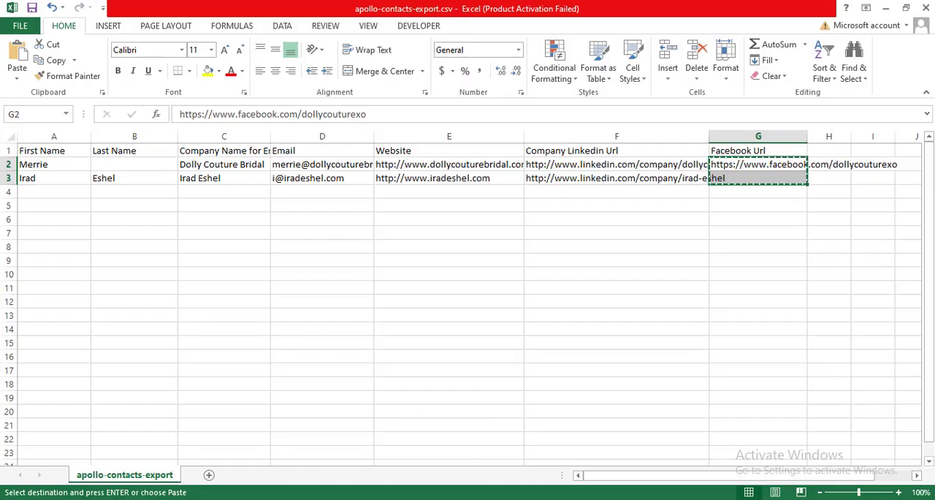
key("alt+Tab")
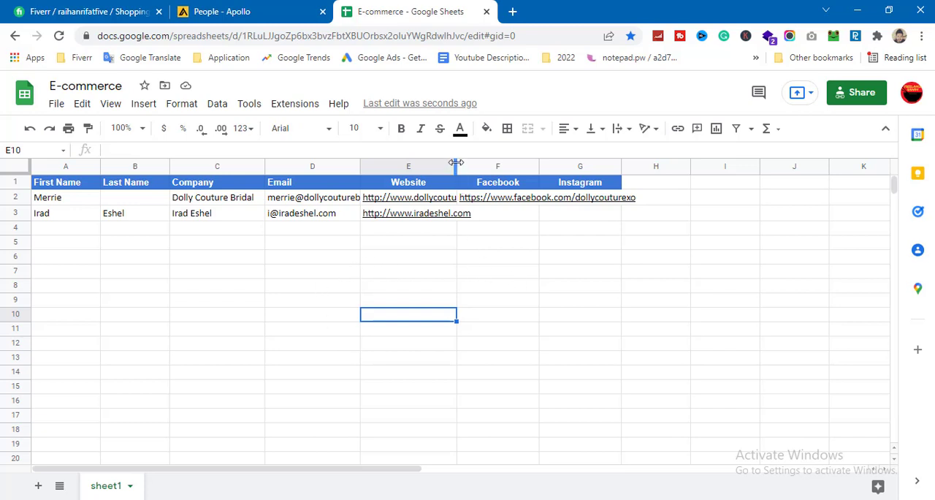
left_click_drag(457, 166, 486, 166)
left_click(618, 291)
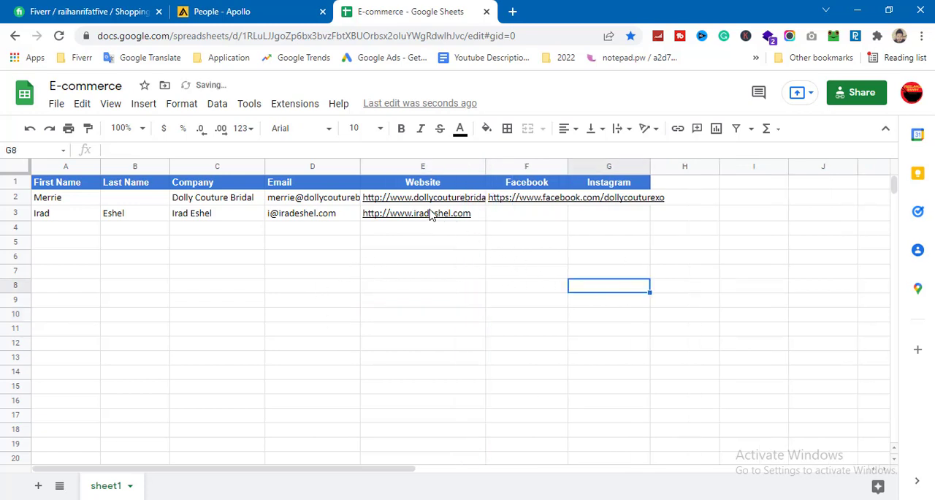
Step: Open both contacts' website links from the sheet in separate browser tabs
left_click(429, 213)
left_click(445, 244)
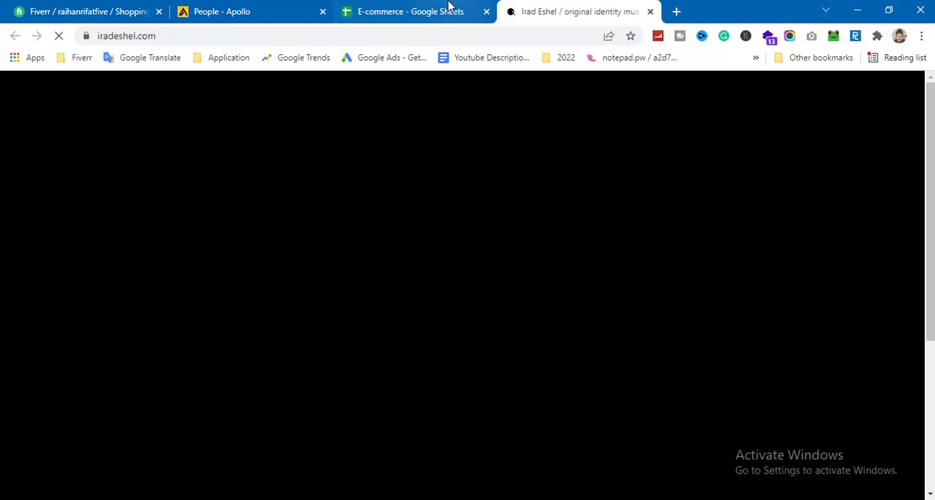
left_click(448, 8)
left_click(436, 200)
left_click(472, 226)
left_click(468, 300)
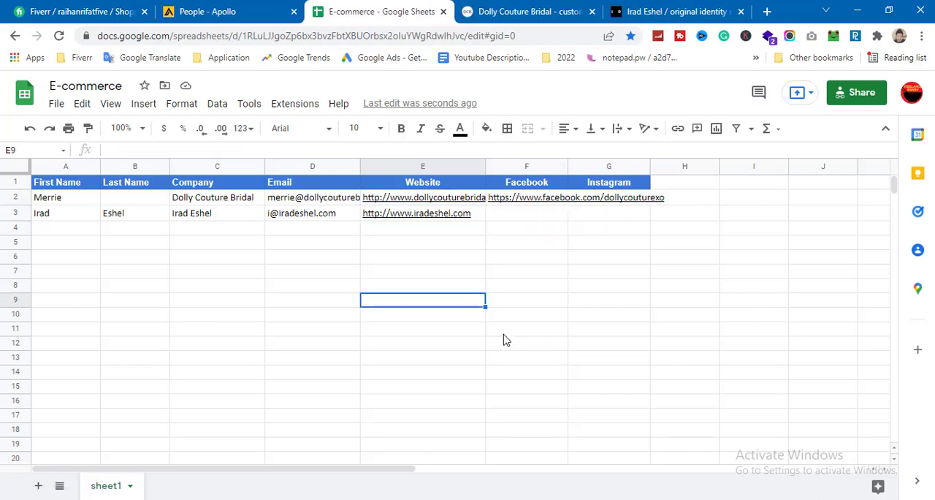
Step: Look through the Dolly Couture Bridal store and the second contact's website to check their business type, and close the second site
left_click(502, 6)
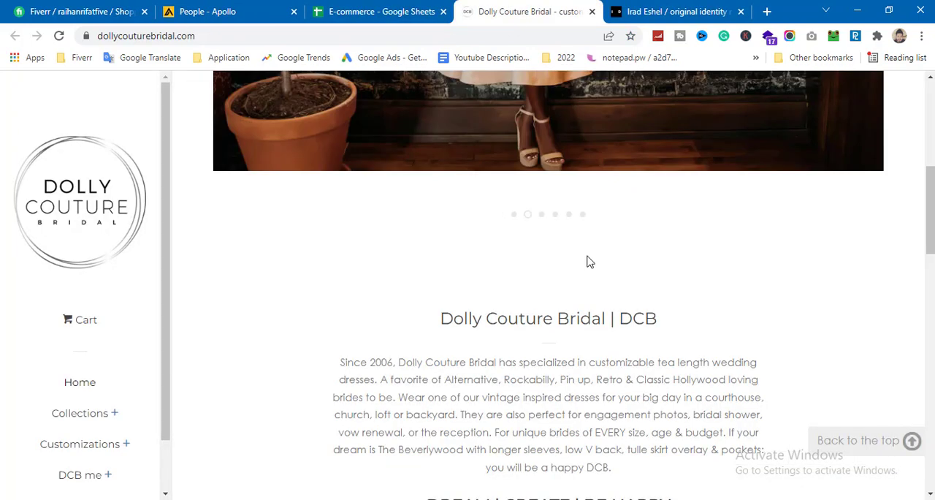
scroll(589, 264, "down", 15)
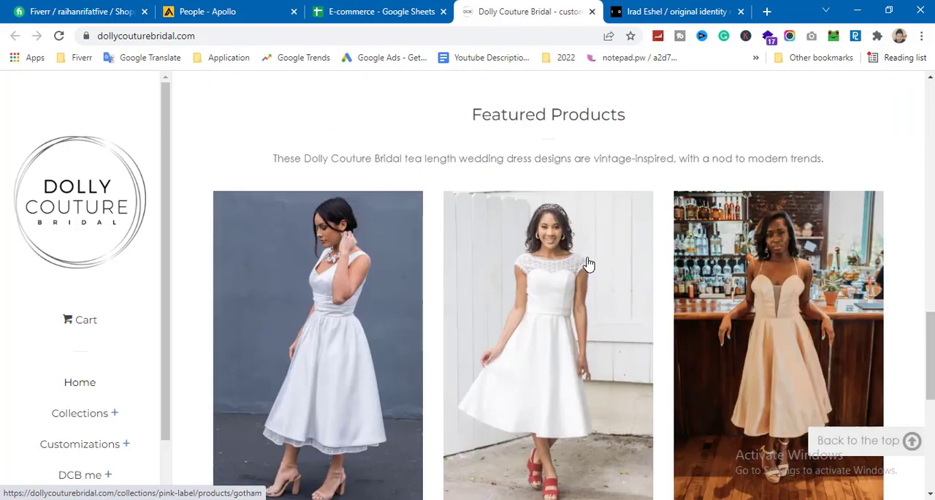
scroll(671, 263, "up", 10)
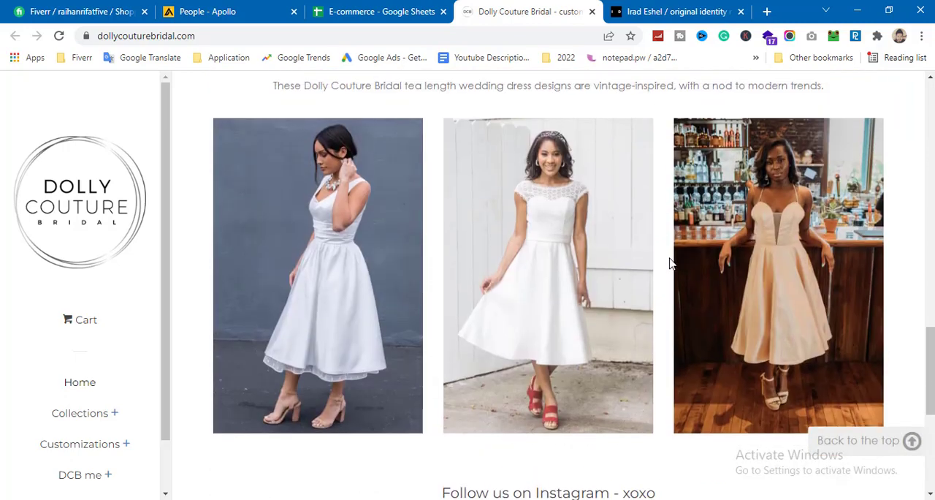
key("ctrl+Tab")
scroll(665, 278, "down", 3)
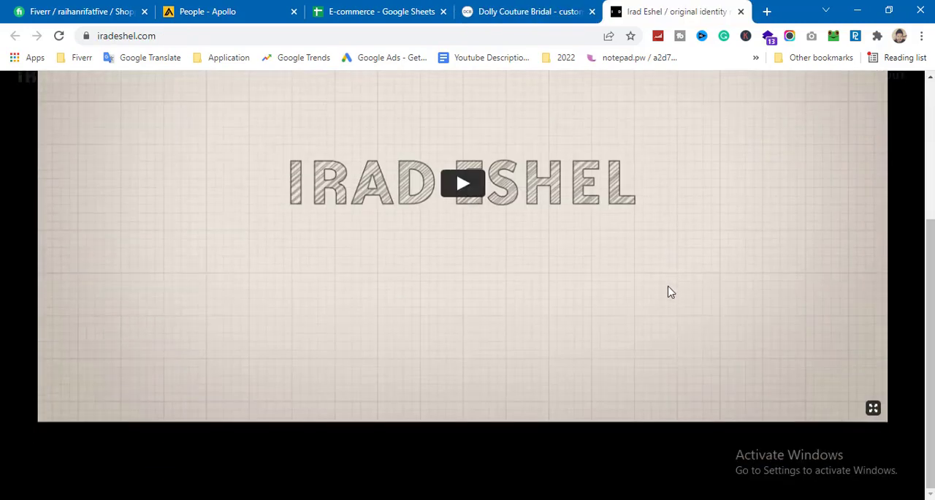
scroll(671, 366, "up", 3)
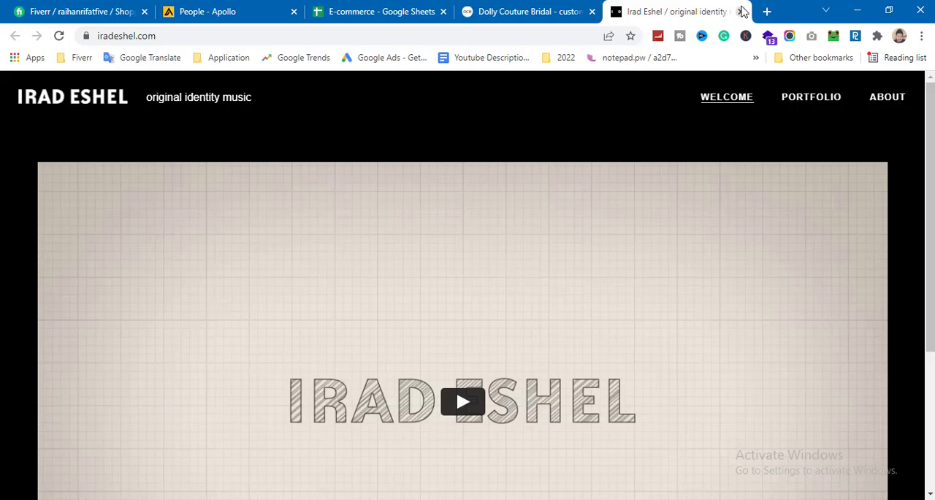
left_click(742, 12)
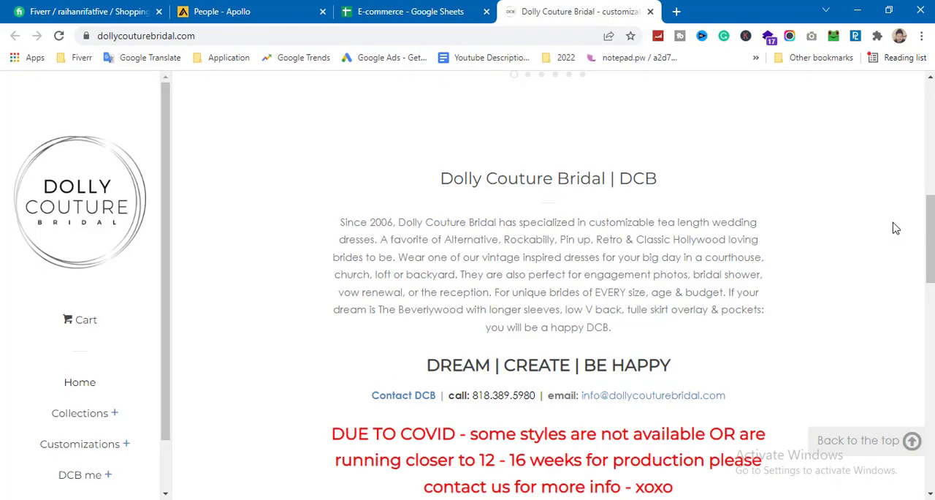
Step: Open the Instagram profile linked in the footer of the Dolly Couture Bridal website in a new tab
scroll(895, 229, "down", 10)
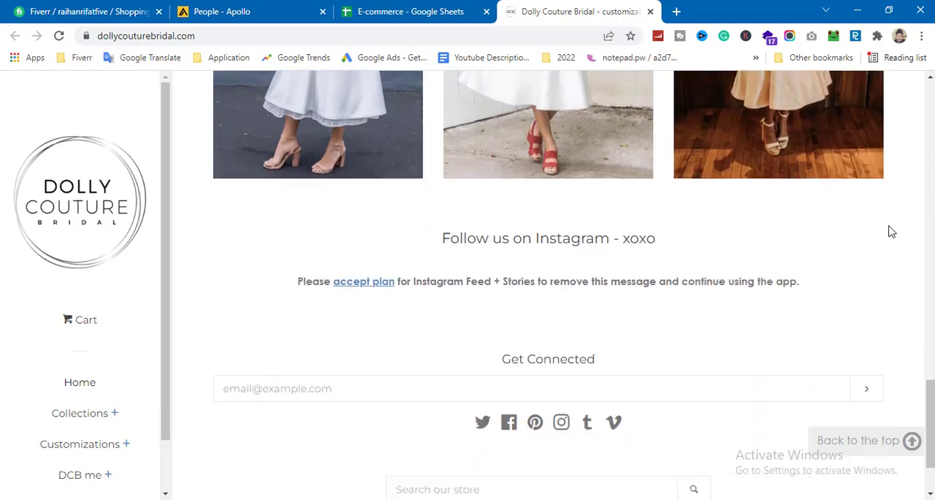
scroll(376, 365, "up", 3)
scroll(392, 361, "down", 3)
scroll(621, 380, "down", 2)
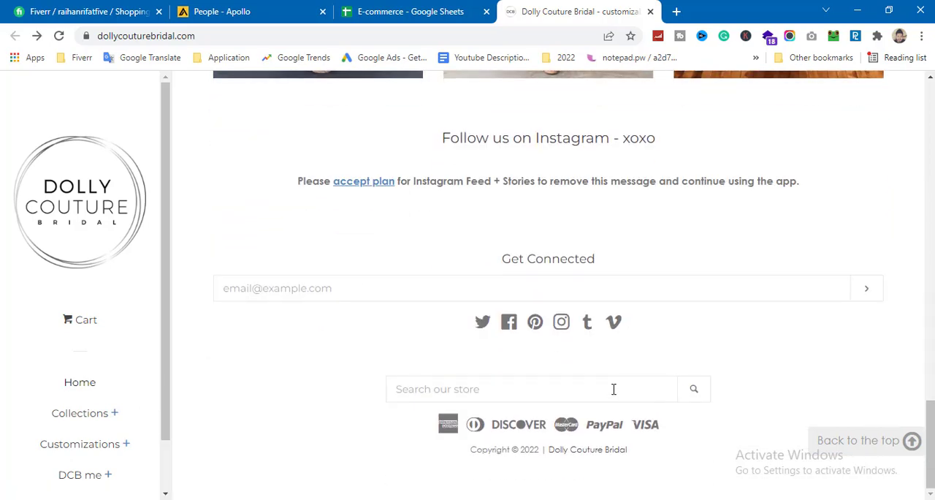
right_click(562, 323)
left_click(599, 334)
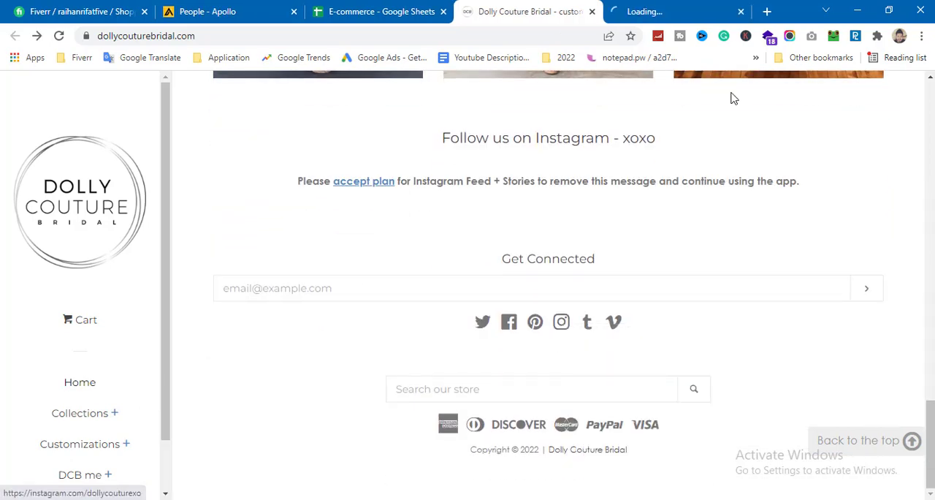
left_click(661, 14)
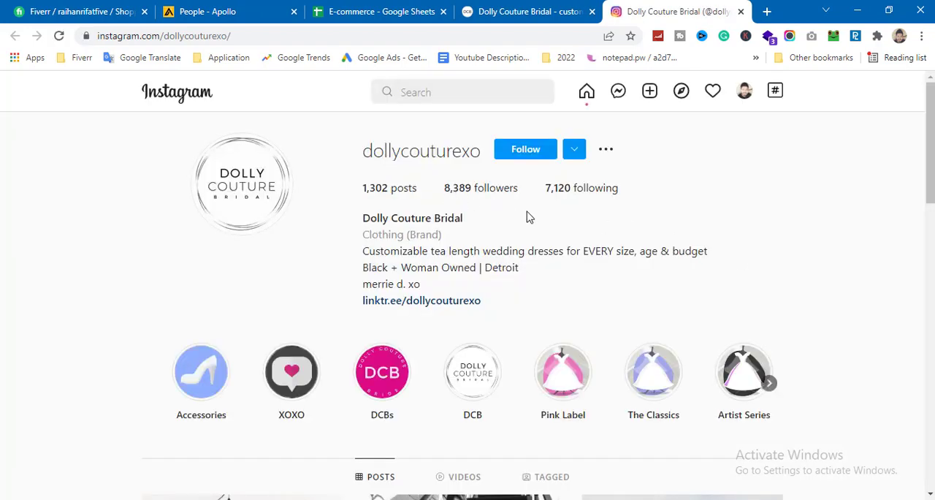
Step: Open the Dolly Couture Bridal Facebook page from its link in the Google Sheet
key("ctrl+3")
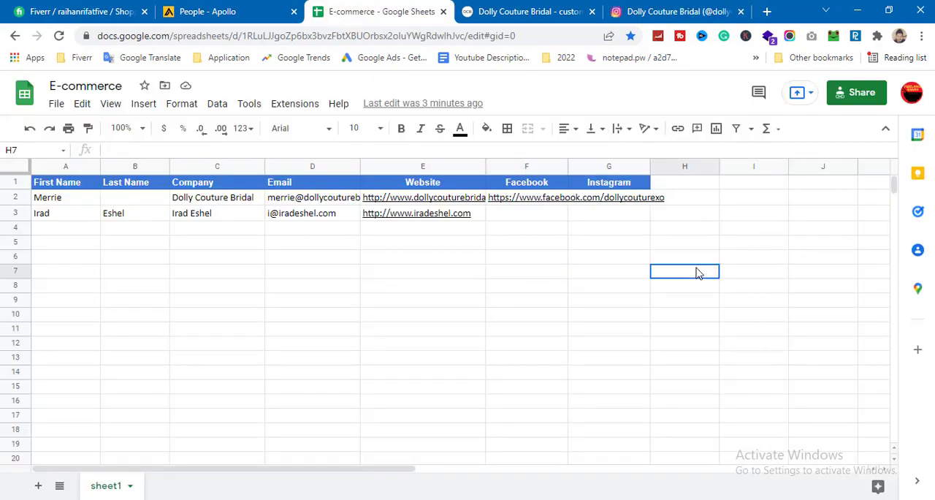
left_click(528, 200)
left_click(680, 242)
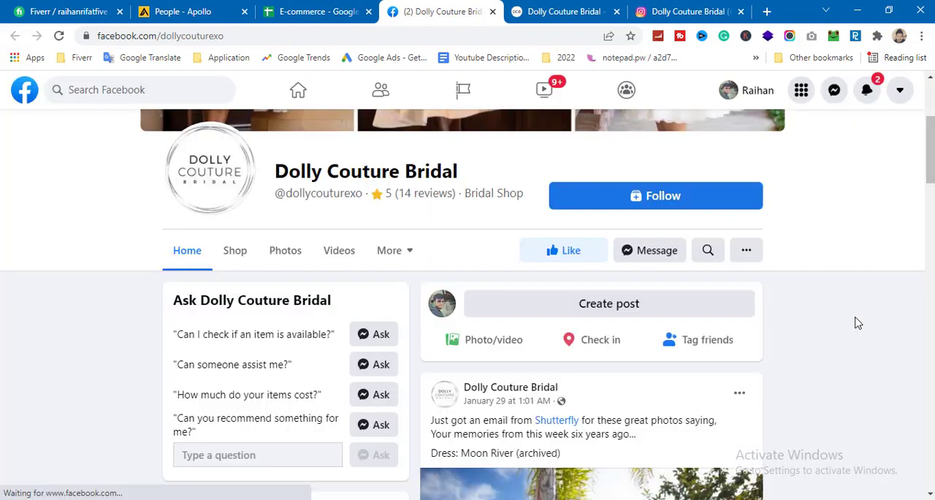
Step: View the full page transparency details of the Facebook page and go to its Ad Library
scroll(413, 273, "down", 8)
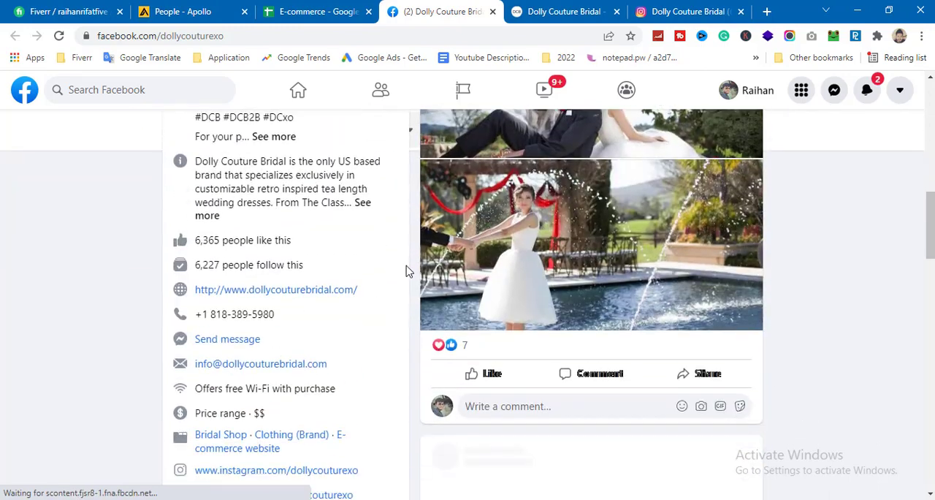
scroll(408, 271, "down", 10)
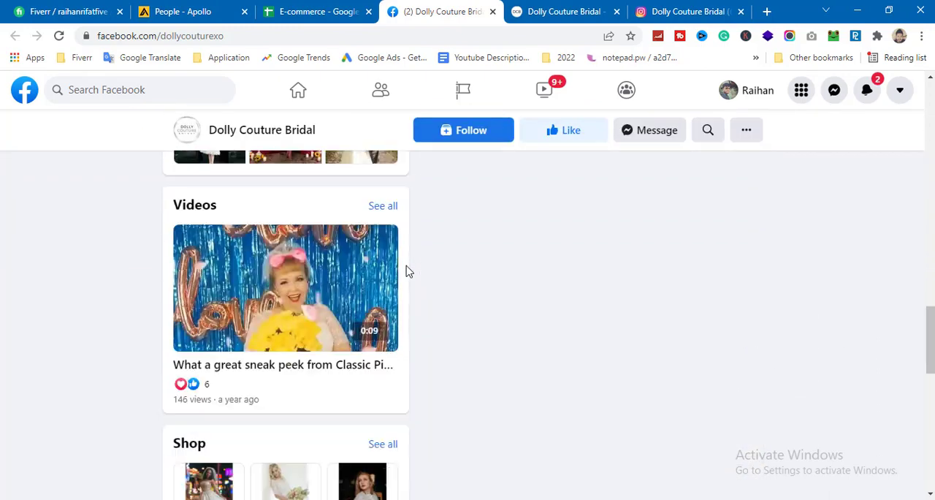
scroll(408, 271, "down", 5)
scroll(371, 274, "up", 2)
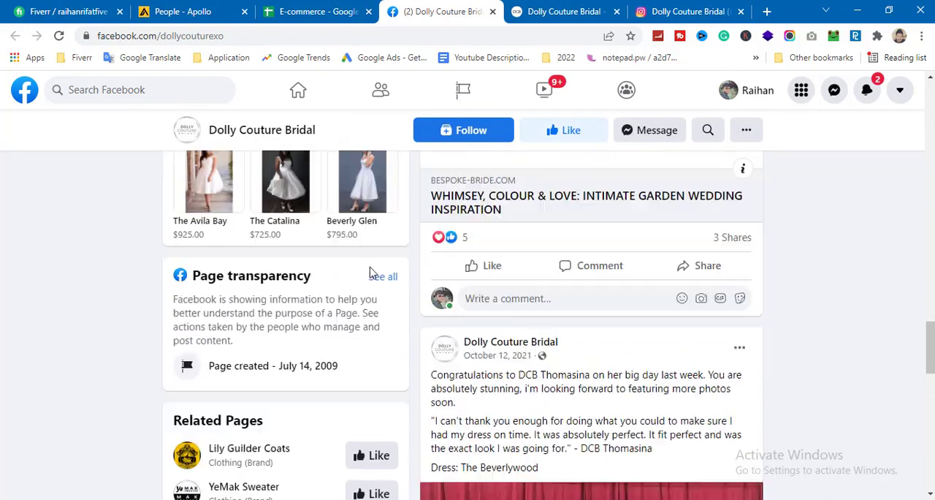
left_click(383, 306)
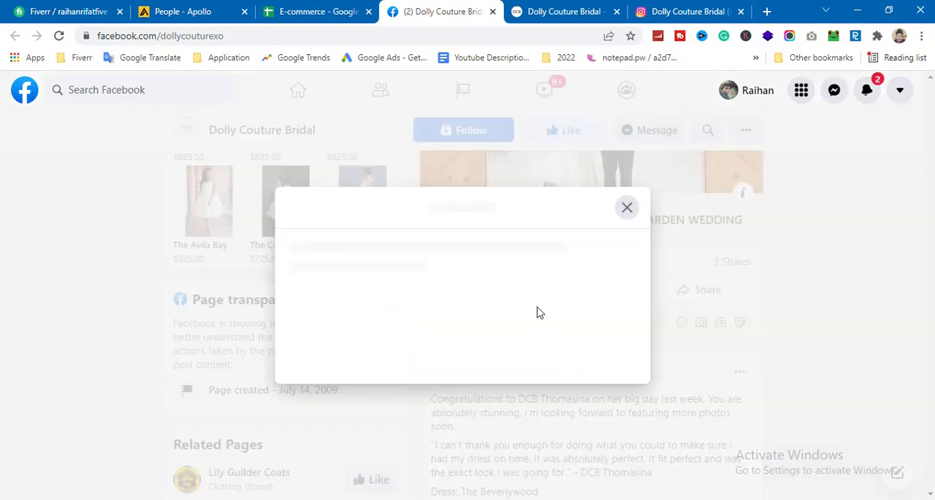
scroll(536, 312, "down", 3)
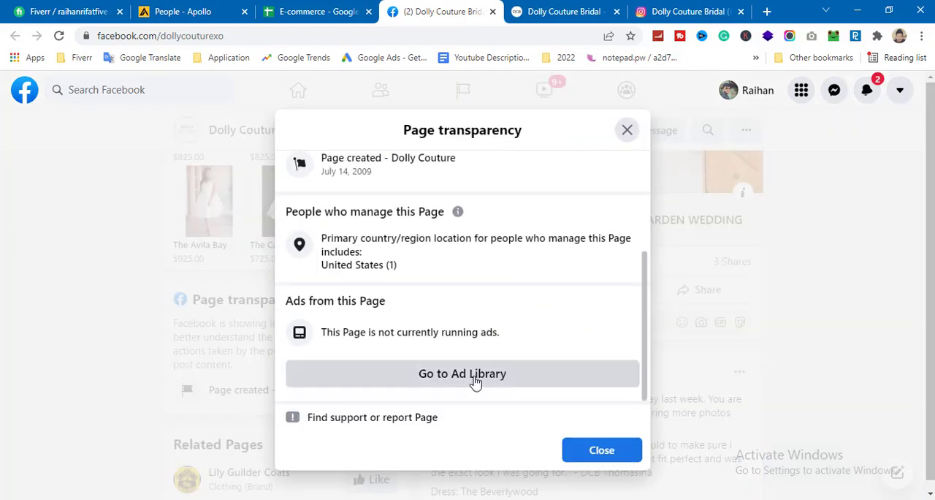
left_click(475, 382)
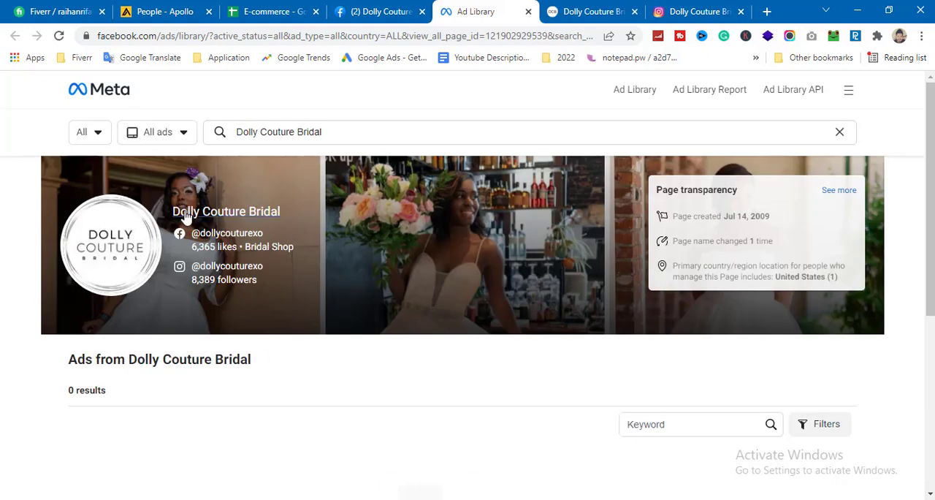
Step: Set the Ad Library country to United States and the ad category to All ads, and check the page's ads
left_click(97, 138)
type("un")
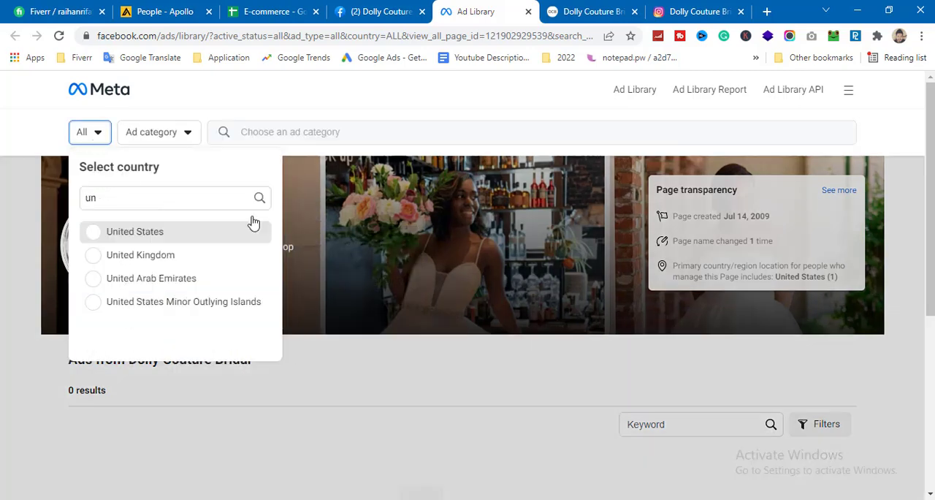
left_click(234, 230)
left_click(232, 139)
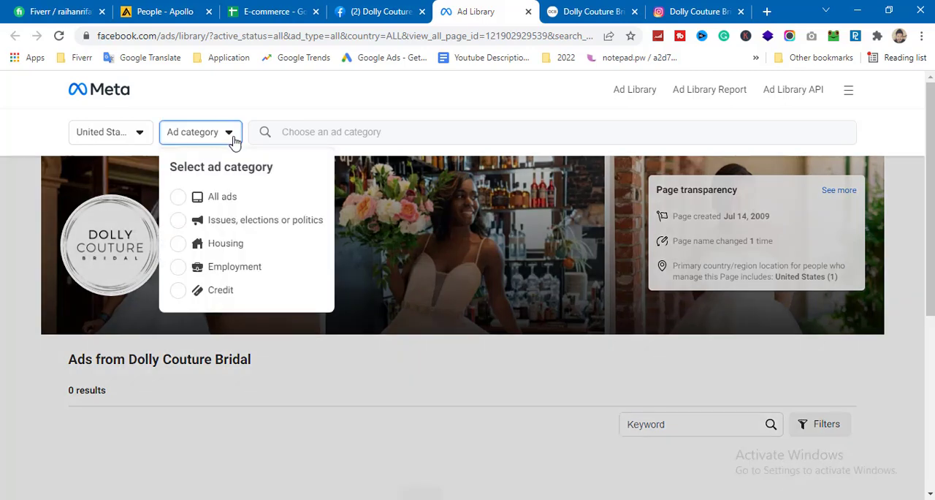
left_click(226, 198)
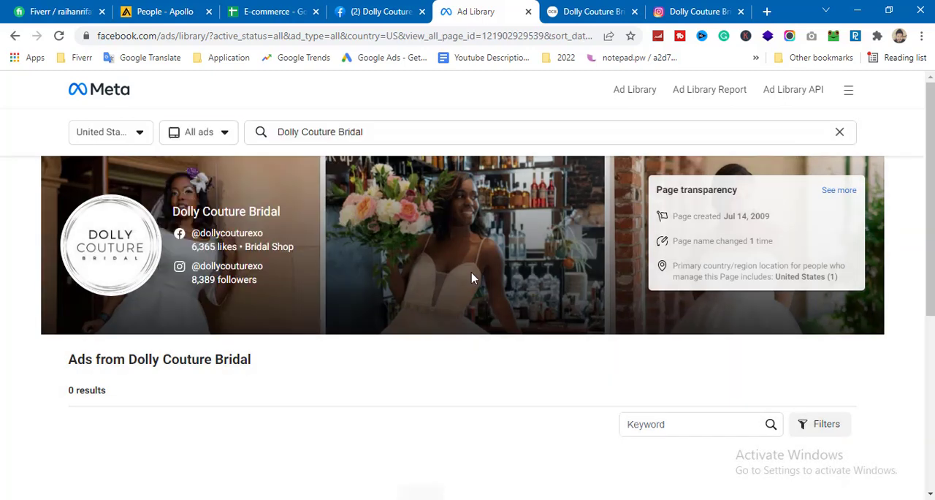
scroll(473, 285, "down", 4)
scroll(512, 315, "up", 4)
Step: Copy the Dolly Couture Bridal Instagram profile URL into the Instagram column of its row in the Google Sheet
left_click(287, 8)
left_click(474, 320)
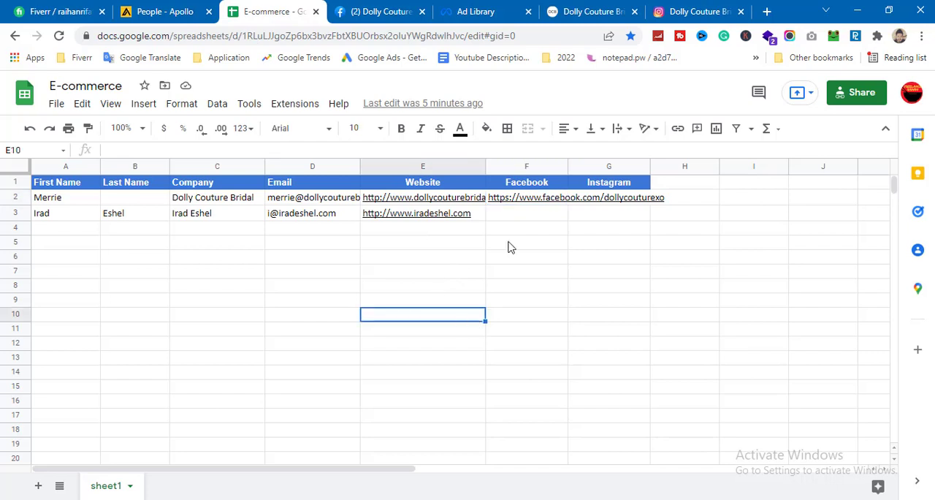
left_click(676, 203)
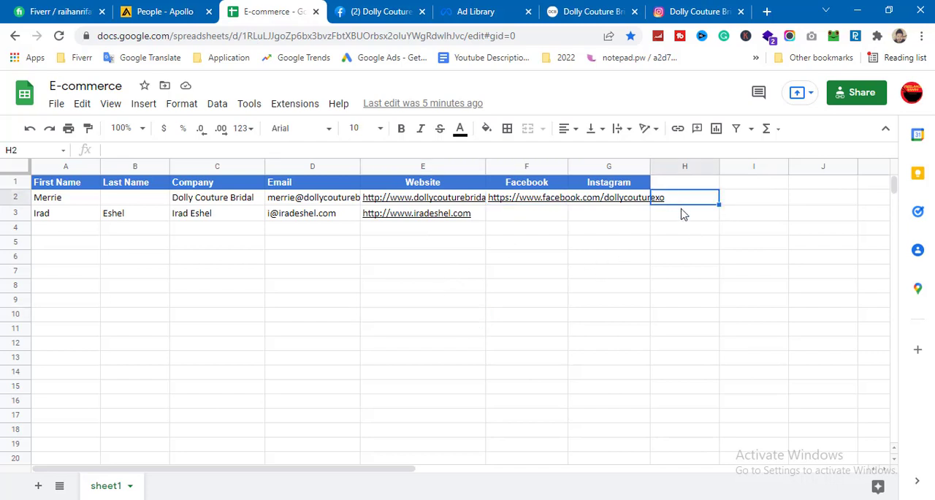
double_click(618, 202)
left_click(618, 272)
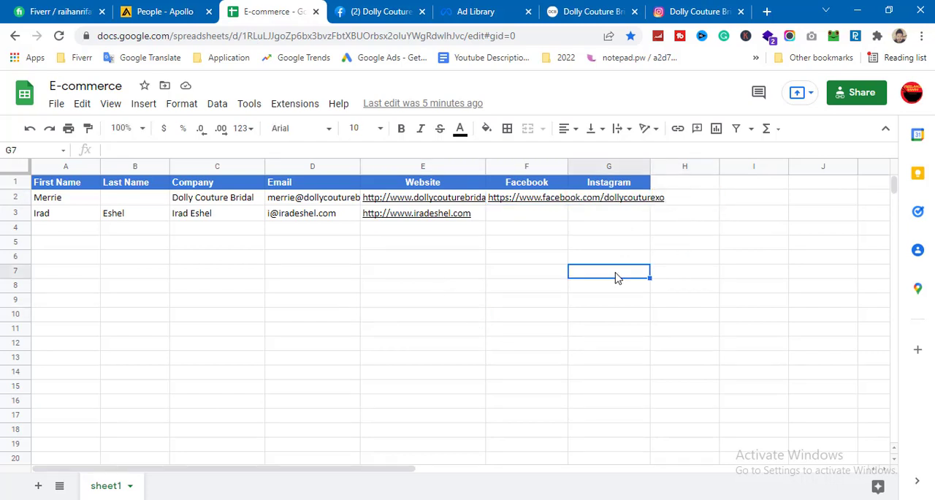
left_click(702, 11)
left_click(325, 32)
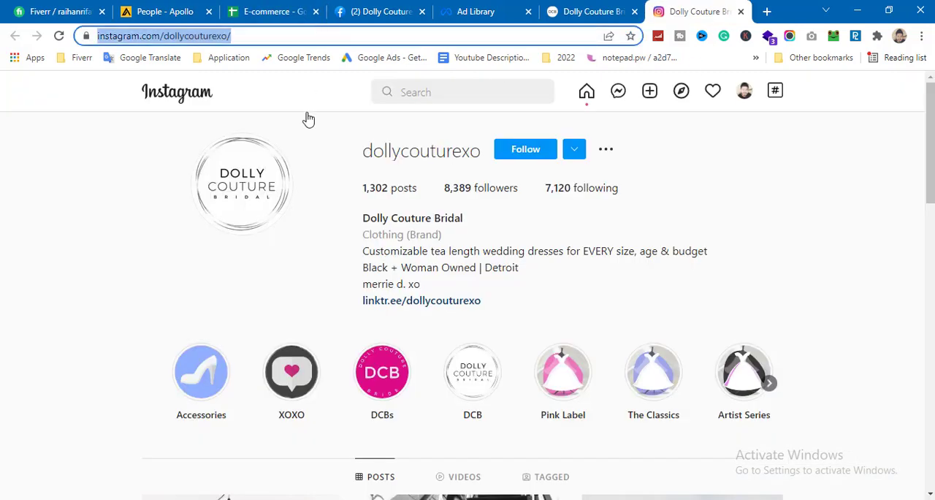
left_click(310, 7)
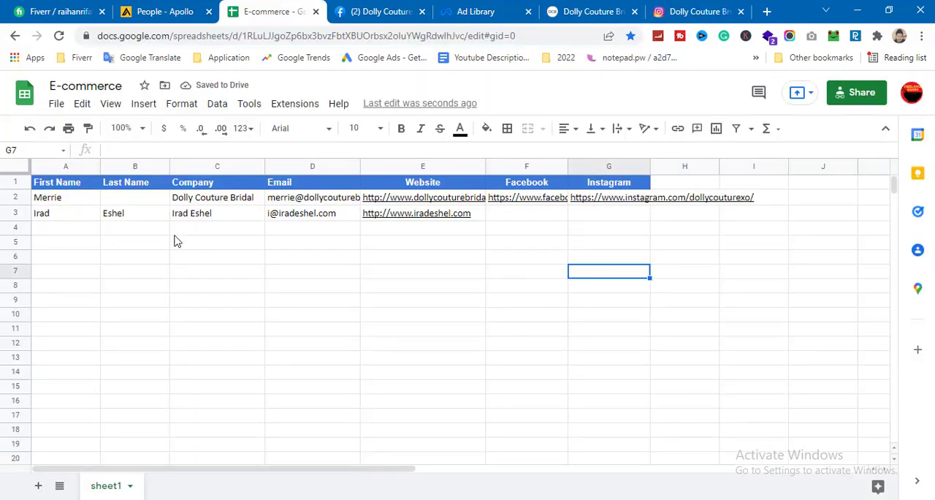
Step: Delete row 3, the contact without Facebook and Instagram links, from the E-commerce sheet
left_click(15, 213)
right_click(16, 212)
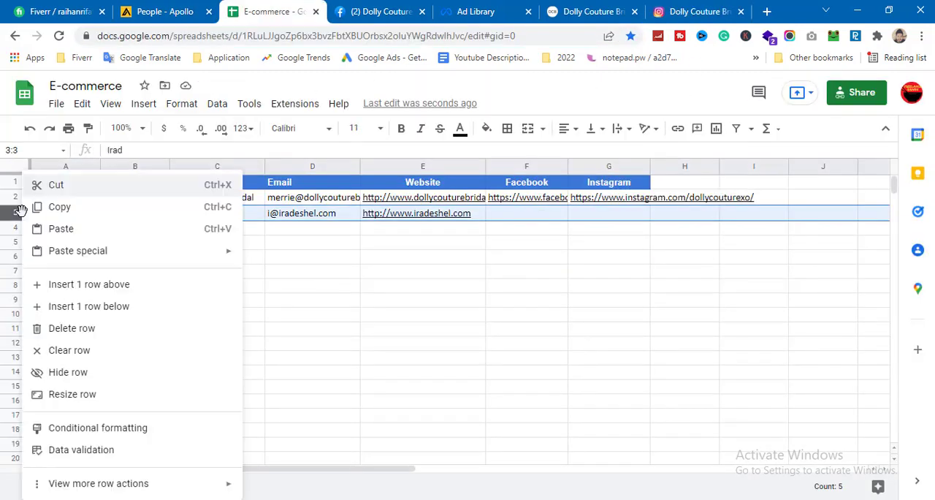
left_click(73, 327)
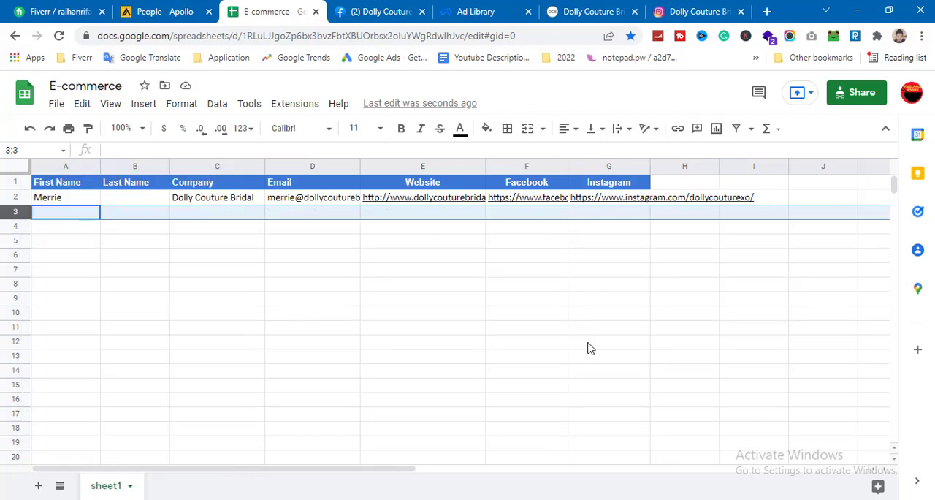
Step: Review Dolly Couture Bridal's Ad Library page and website and the saved Apollo contacts, and return to the E-commerce Google Sheet to check its remaining entry
left_click(475, 11)
left_click(283, 8)
left_click(475, 11)
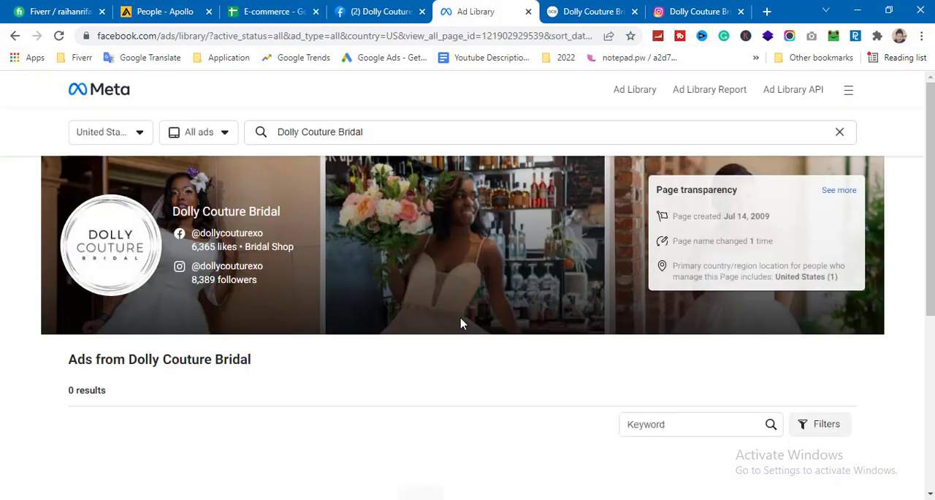
left_click(588, 9)
scroll(727, 270, "up", 1)
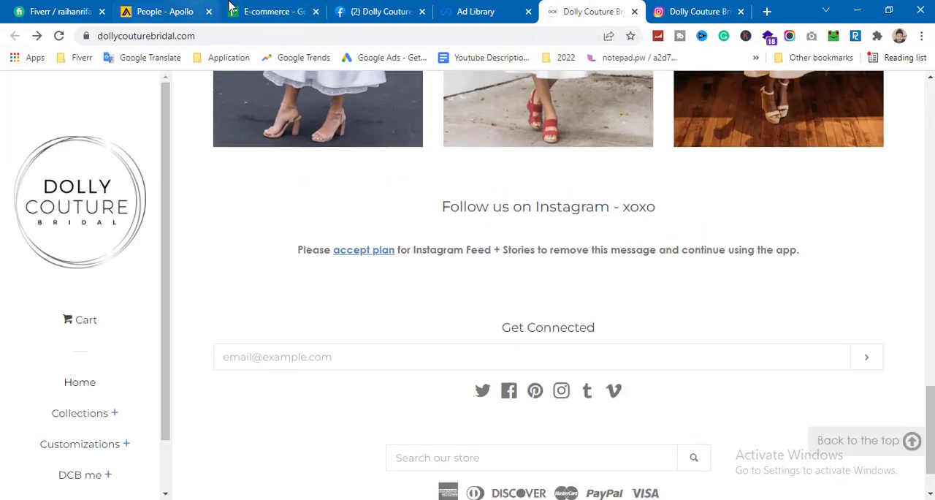
left_click(178, 9)
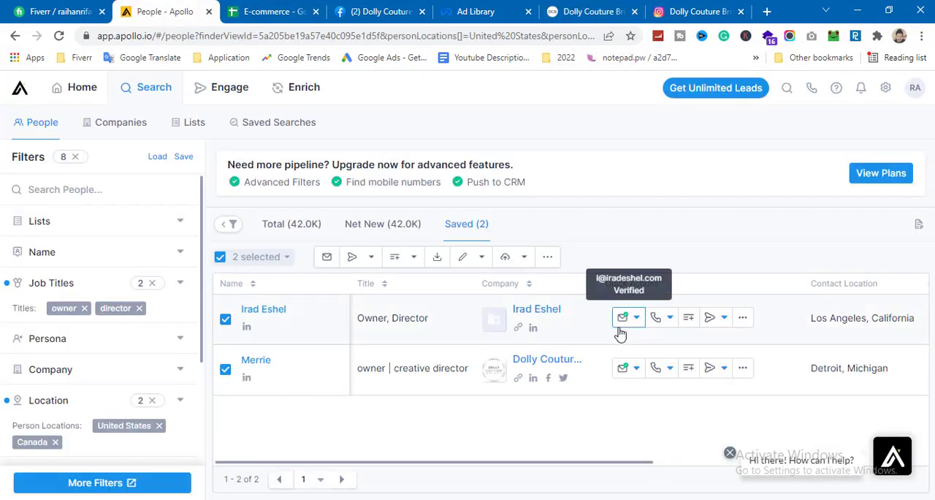
left_click(296, 7)
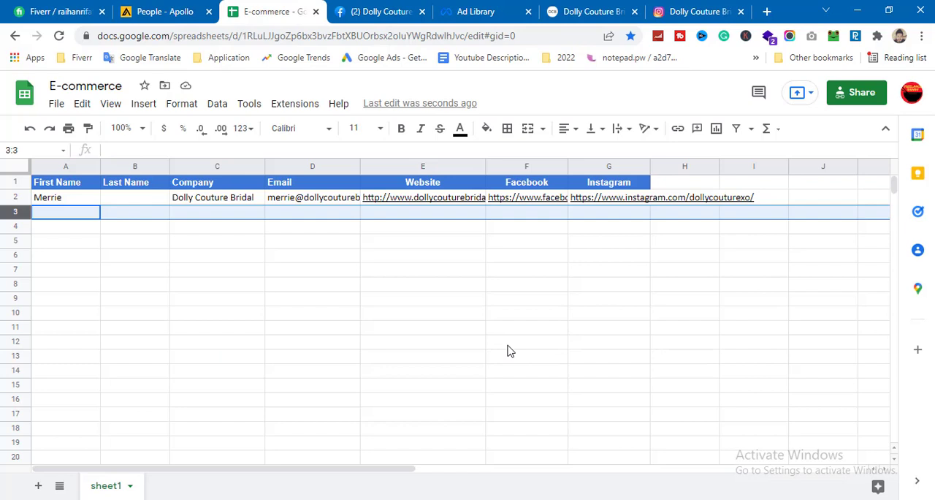
scroll(539, 339, "down", 3)
scroll(556, 349, "up", 3)
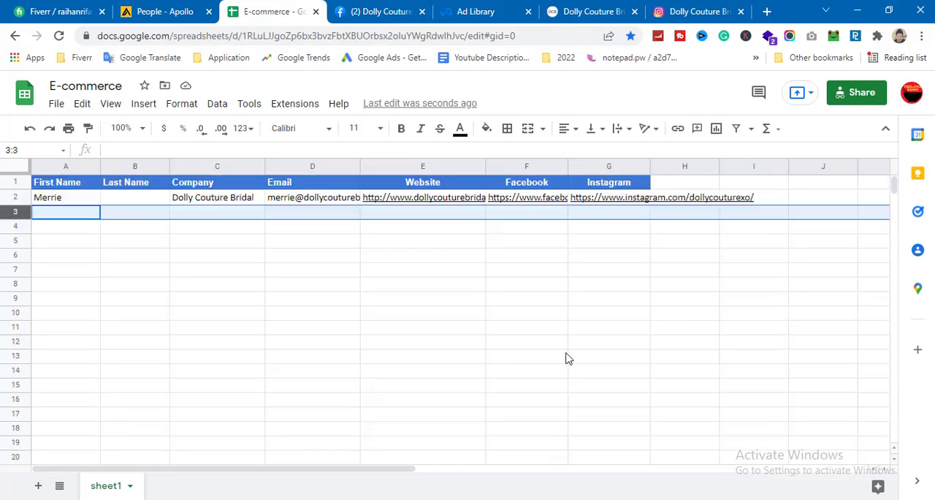